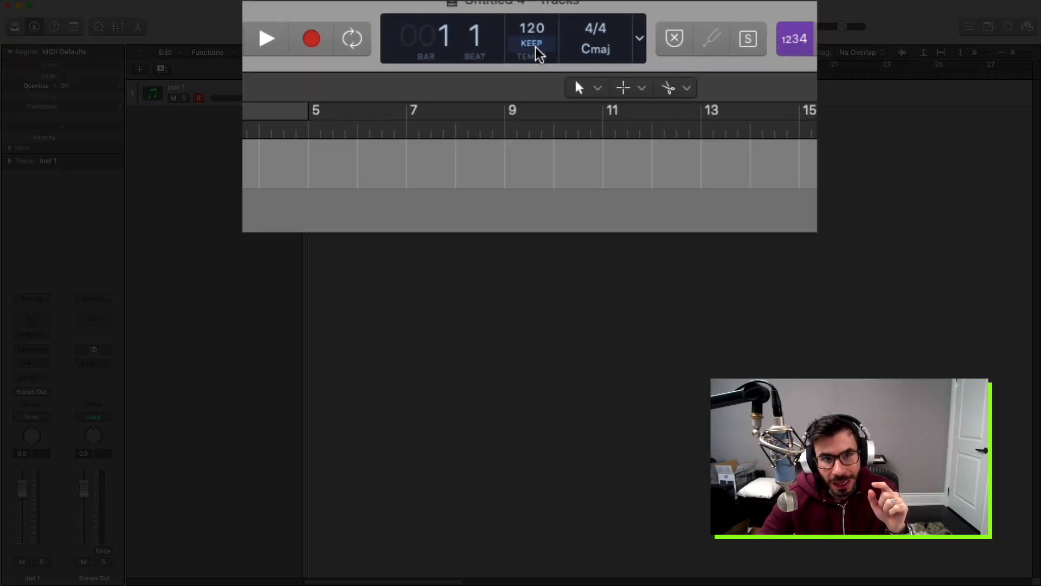
Set the project tempo mode to AUTO and import the METRO BOOMIN TYPE BEAT instrumental on a new track at bar 1, skipping the Smart Tempo Editor.
click(532, 30)
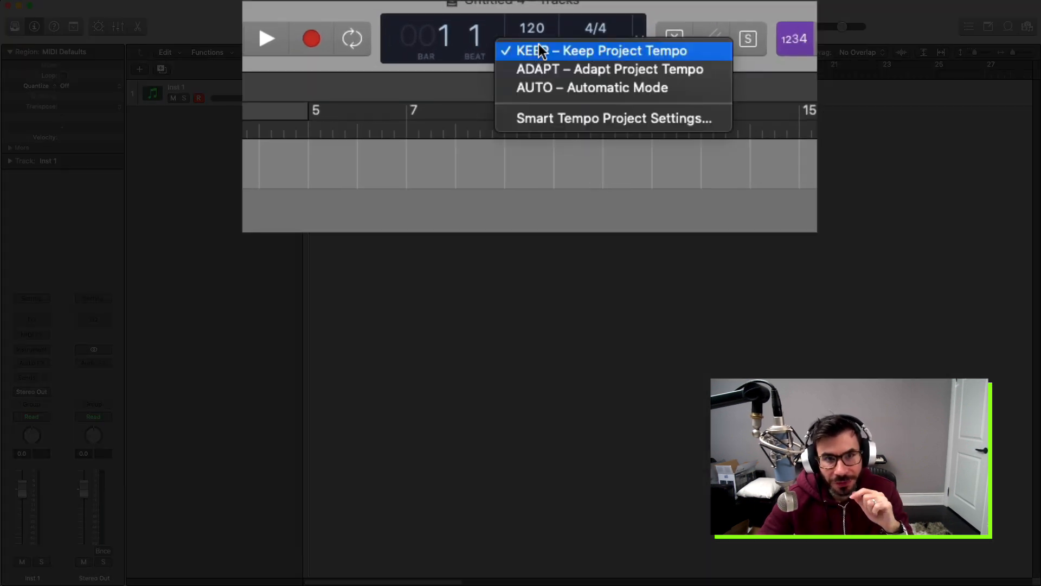
click(565, 90)
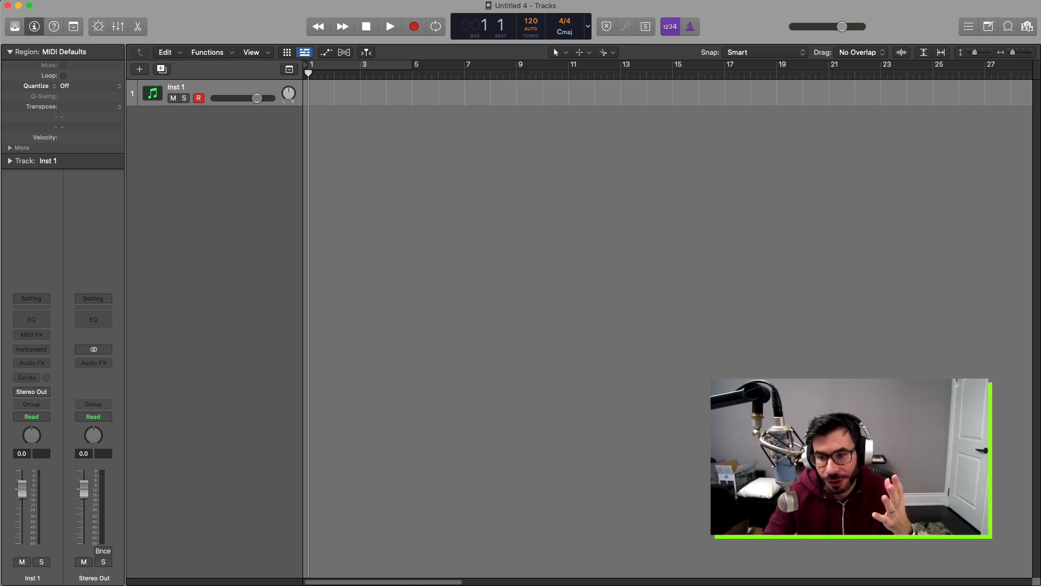
drag(1036, 434, 308, 293)
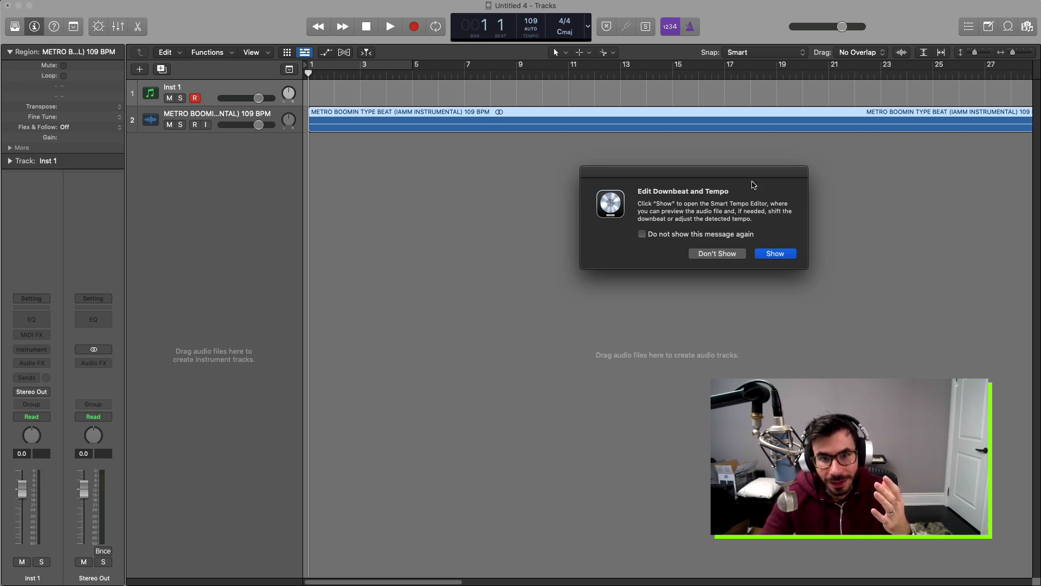
click(712, 257)
Show the global tracks to check the tempo detected for the imported instrumental.
scroll(538, 294, up, 5)
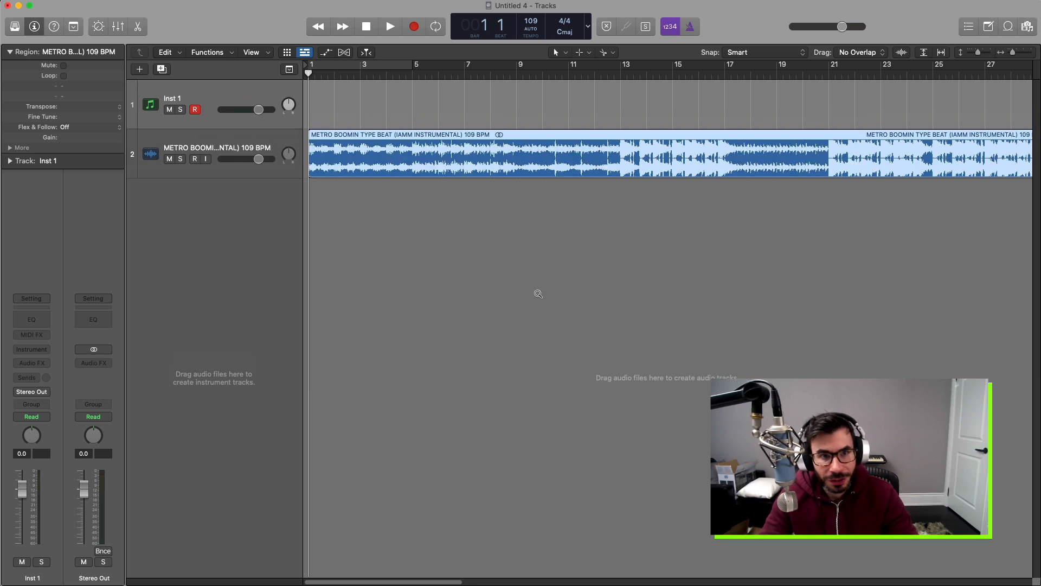
scroll(538, 295, up, 3)
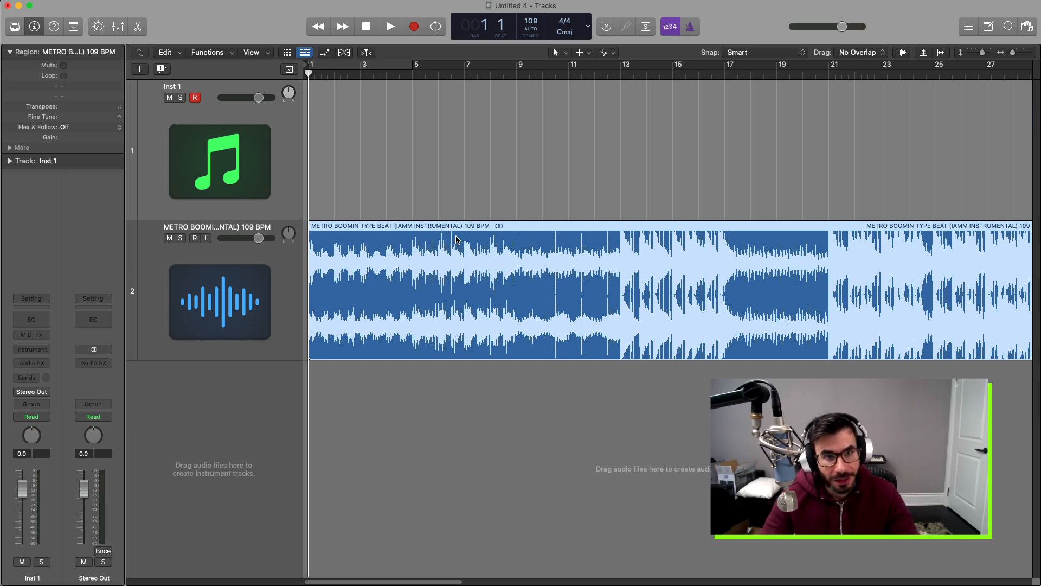
scroll(453, 241, down, 4)
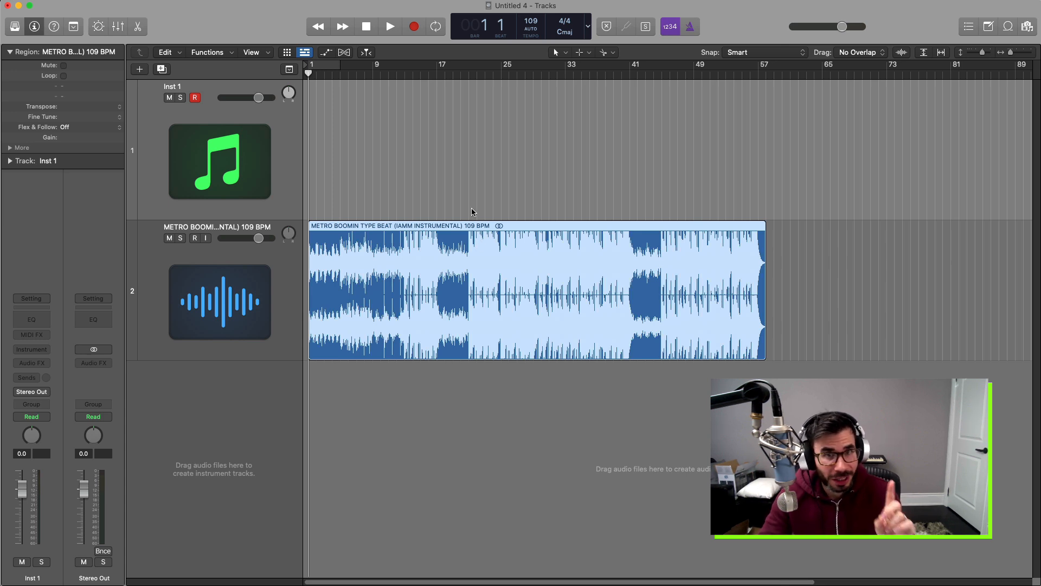
click(289, 69)
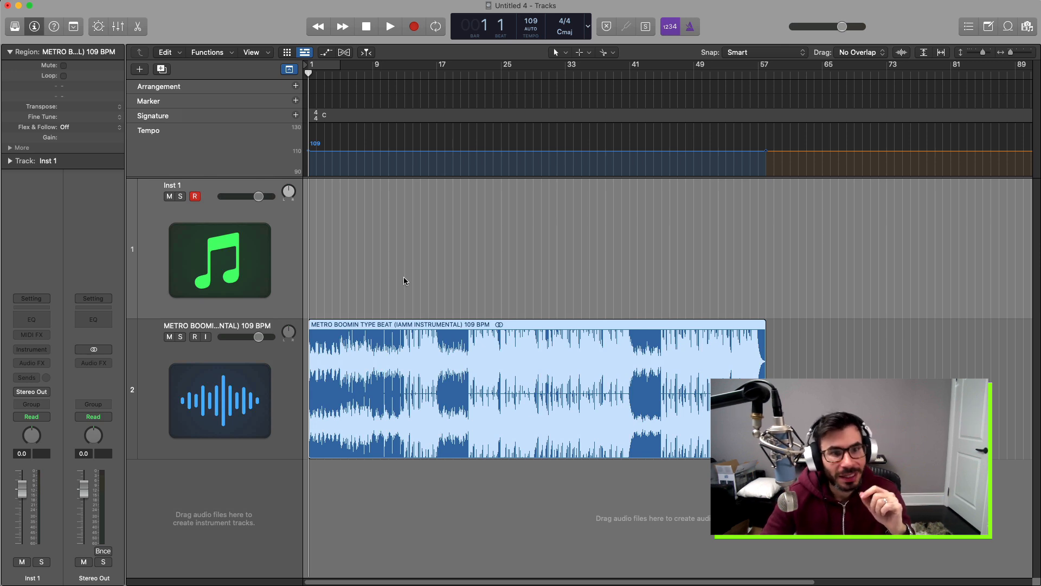
Enable Flex on the instrumental's track using the Flex Time - Automatic mode.
click(542, 361)
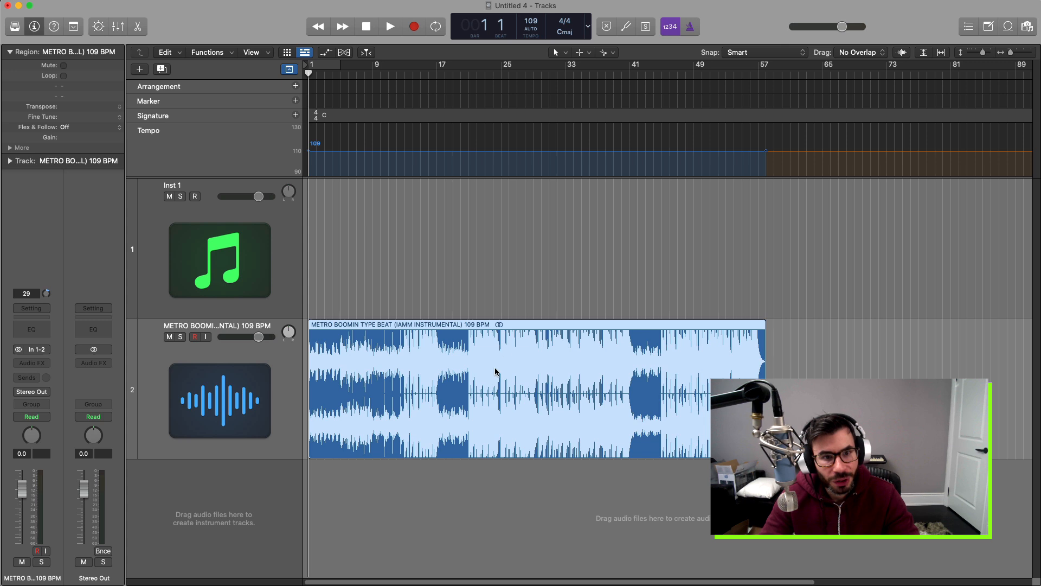
click(346, 54)
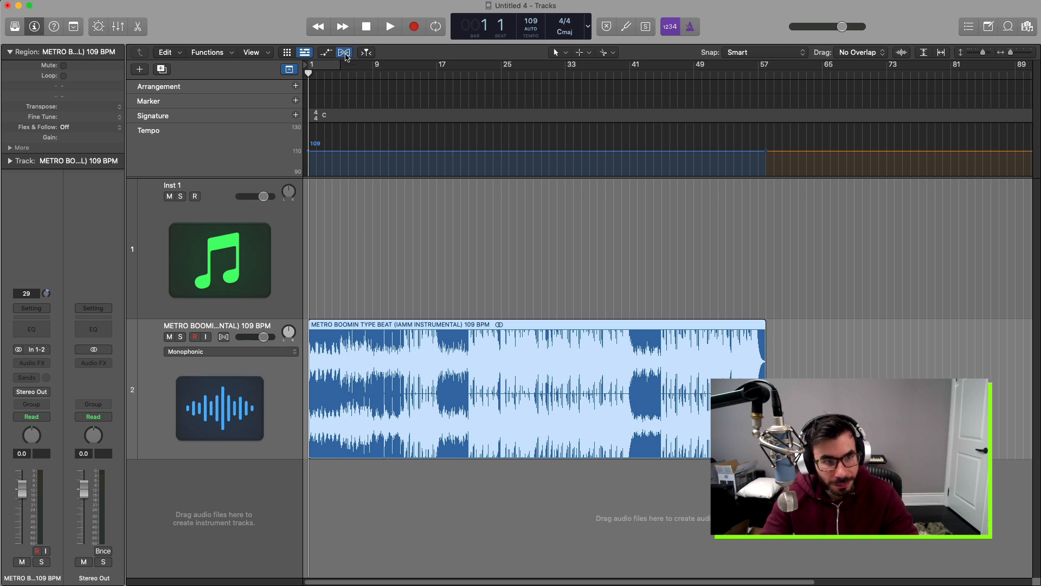
click(267, 353)
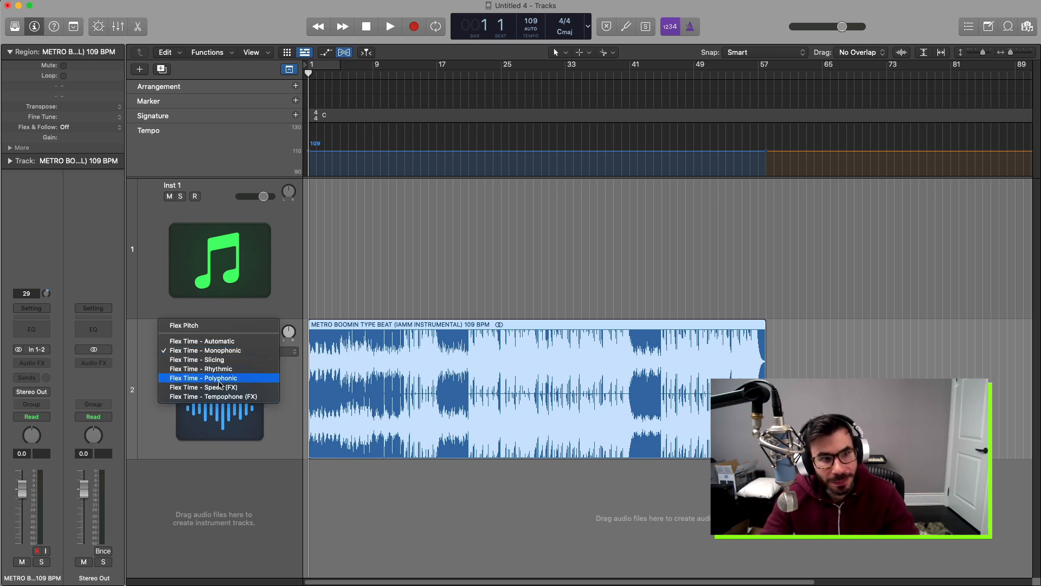
click(226, 342)
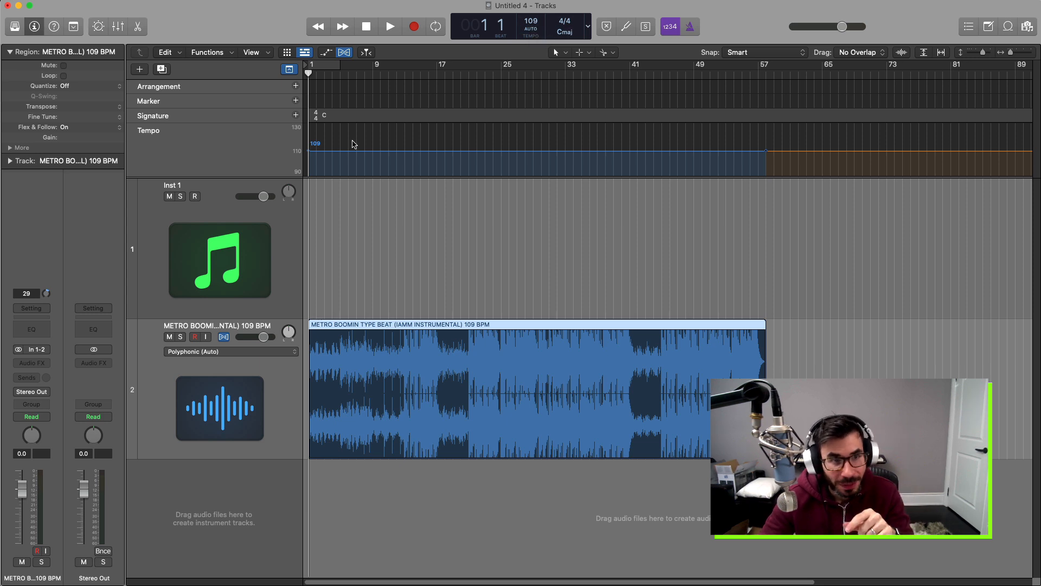
Try to set the project tempo to 140 BPM.
double_click(533, 22)
text(140)
key(Return)
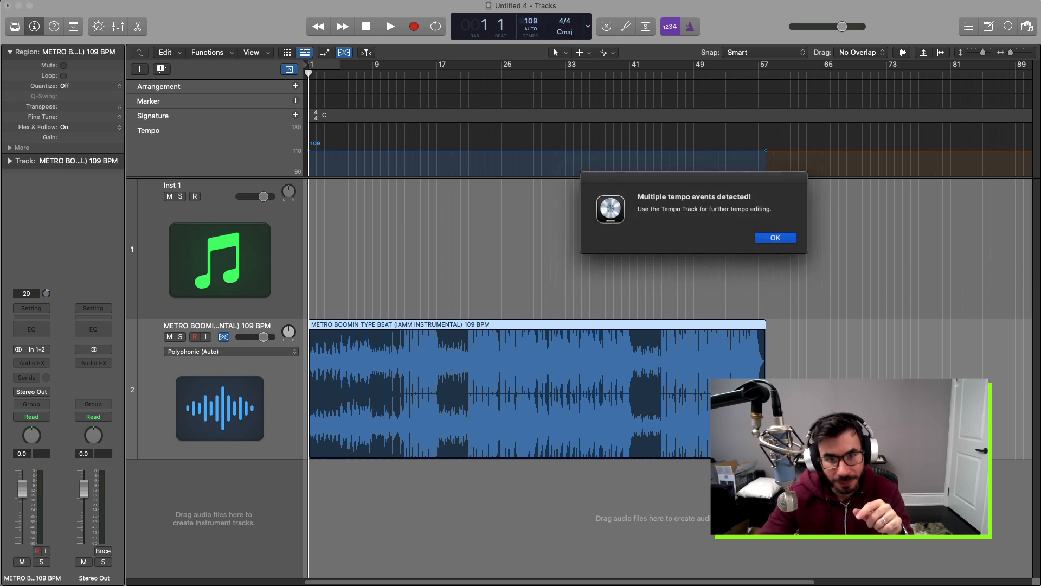
click(776, 238)
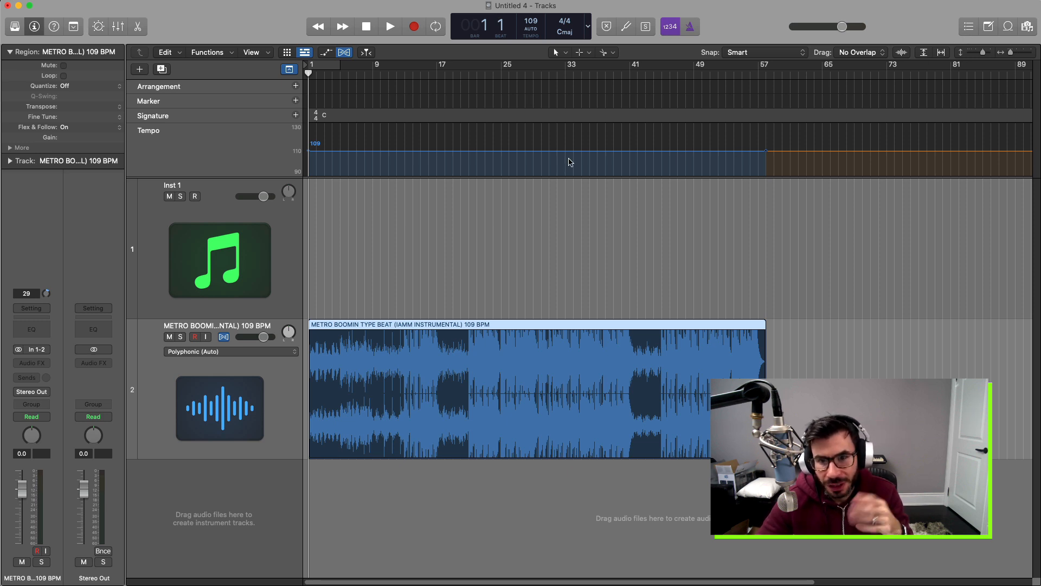
Delete the extra tempo event at position 58 1 1 1 from the tempo list and close the list.
click(969, 26)
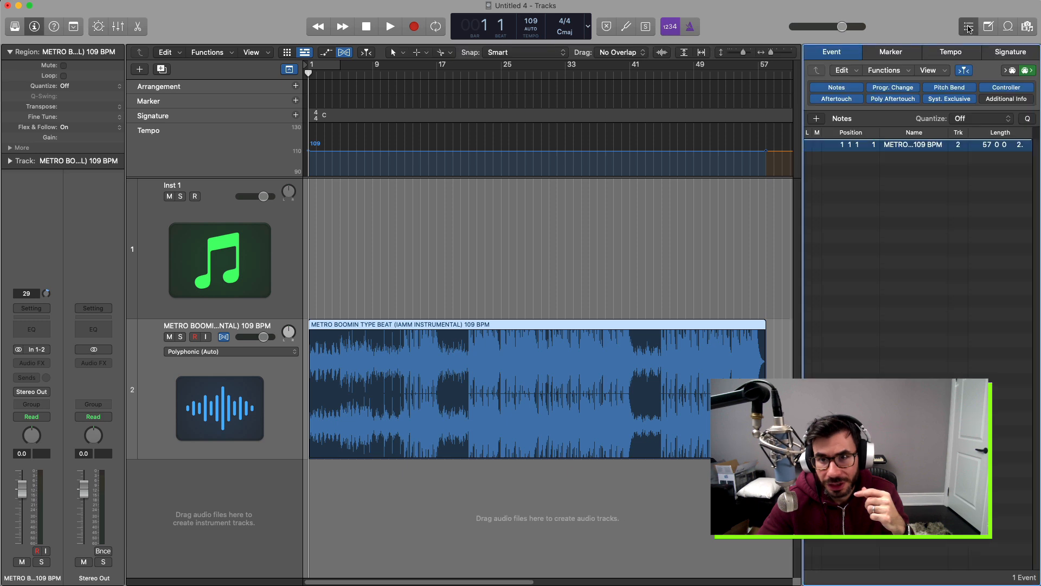
click(959, 50)
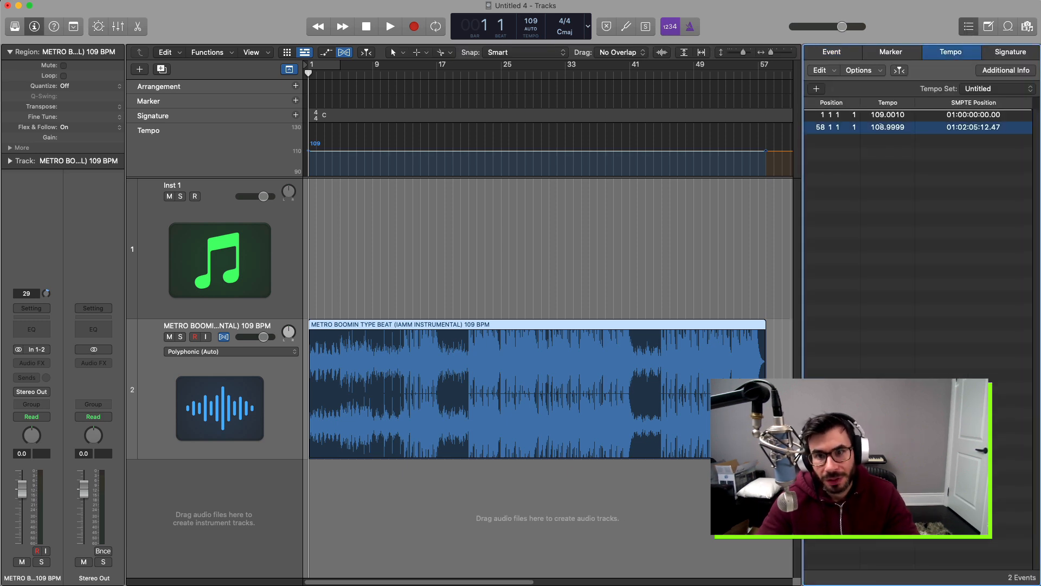
key(Delete)
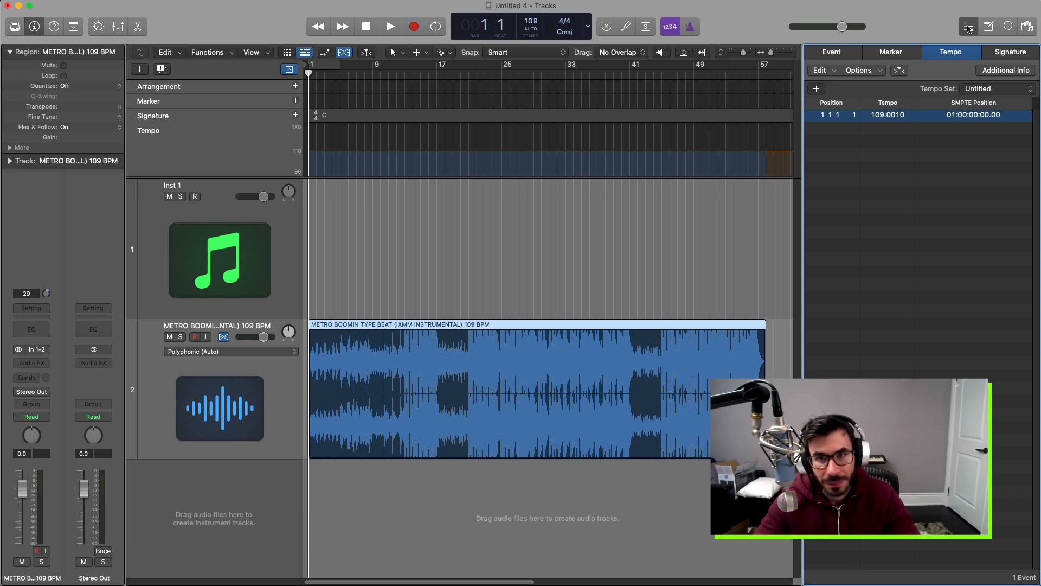
click(969, 27)
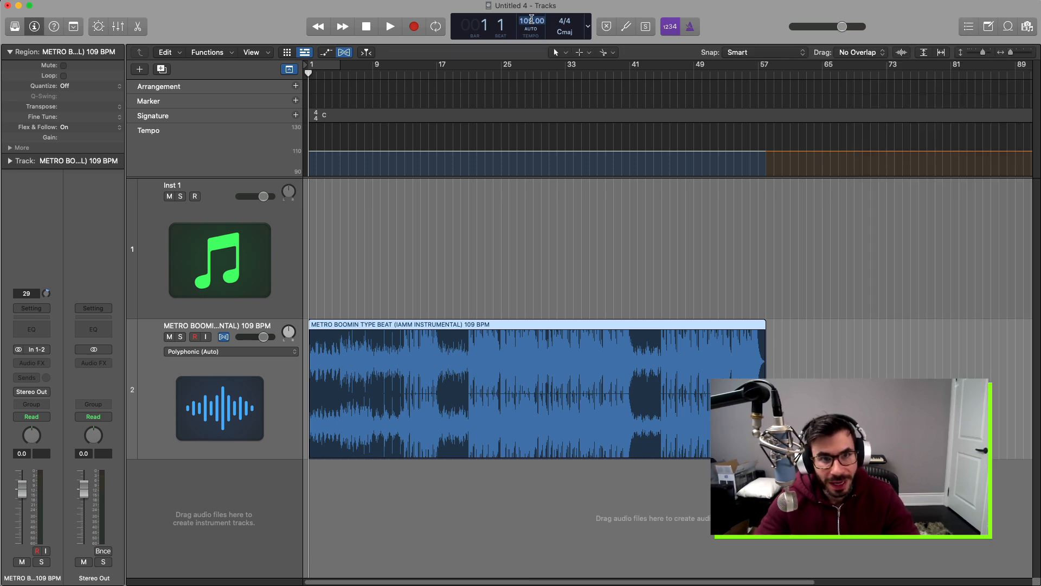
Create a cycle range from bar 5 to bar 9 and start playing it.
scroll(443, 181, up, 3)
scroll(442, 181, up, 4)
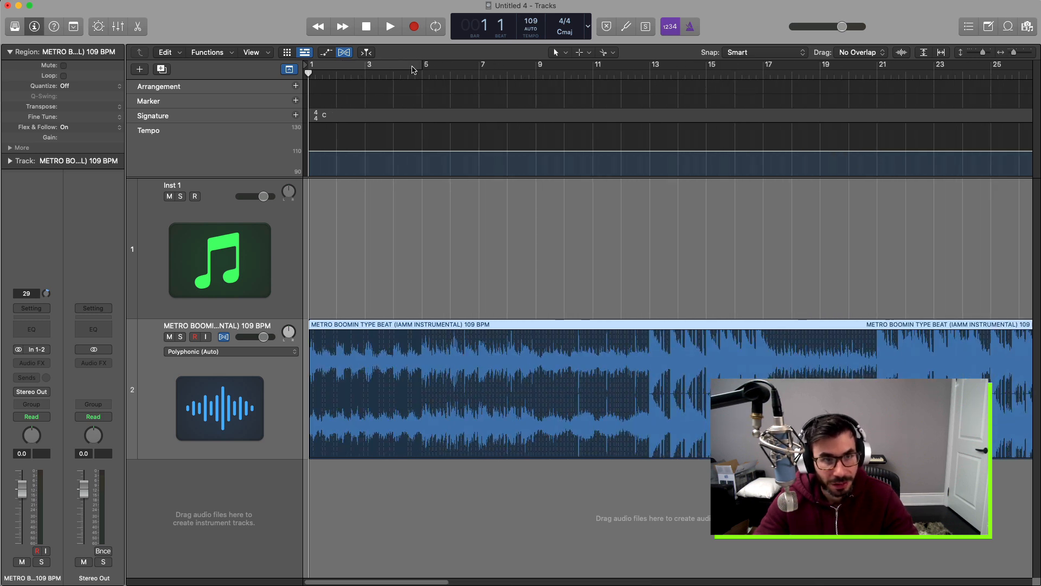
drag(427, 67, 539, 67)
key(space)
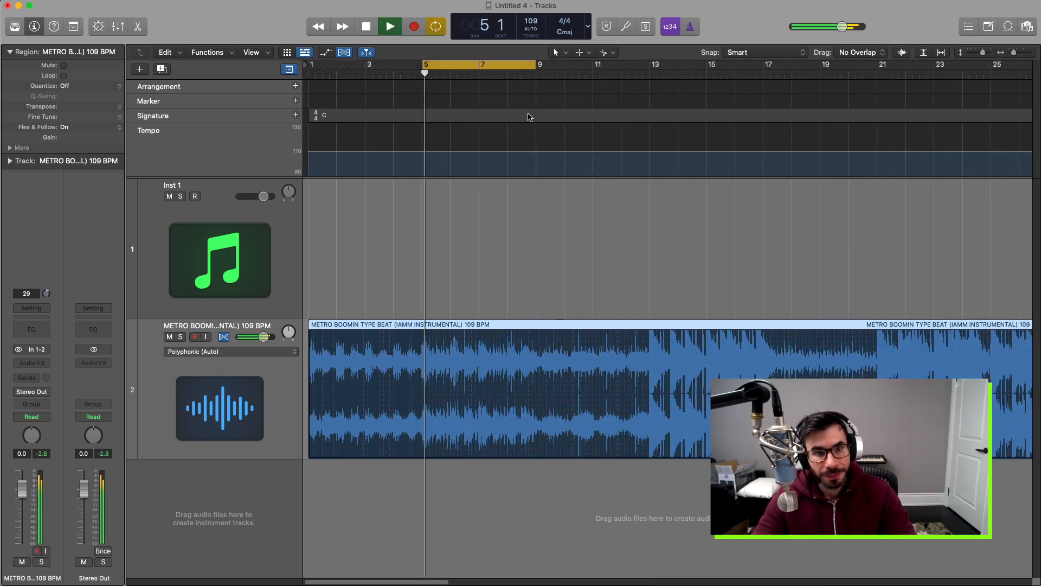
Delete the empty Inst 1 track and hide the global tracks, stopping playback at the end of the cycle.
click(237, 250)
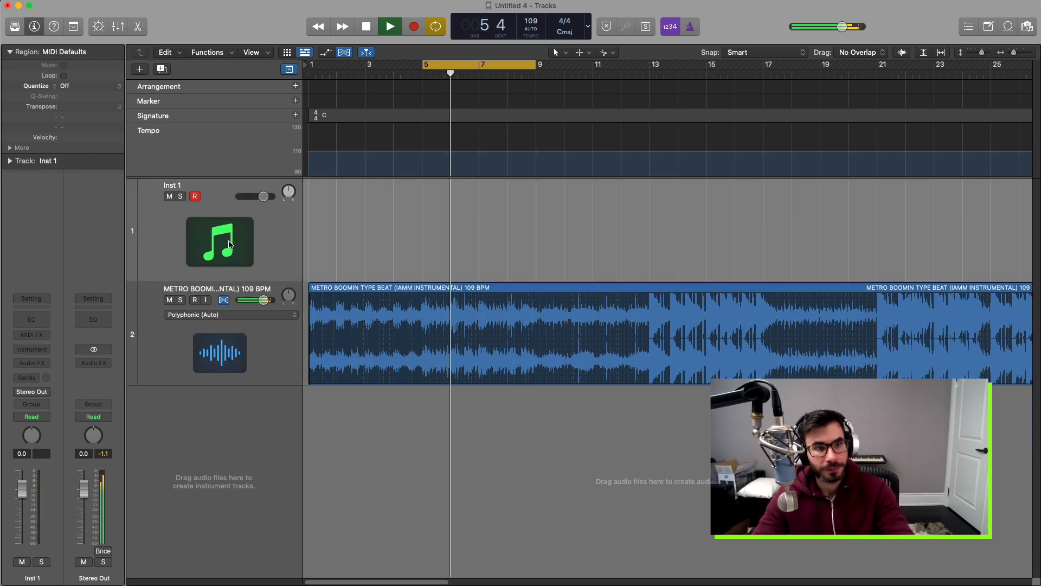
key(super+BackSpace)
key(g)
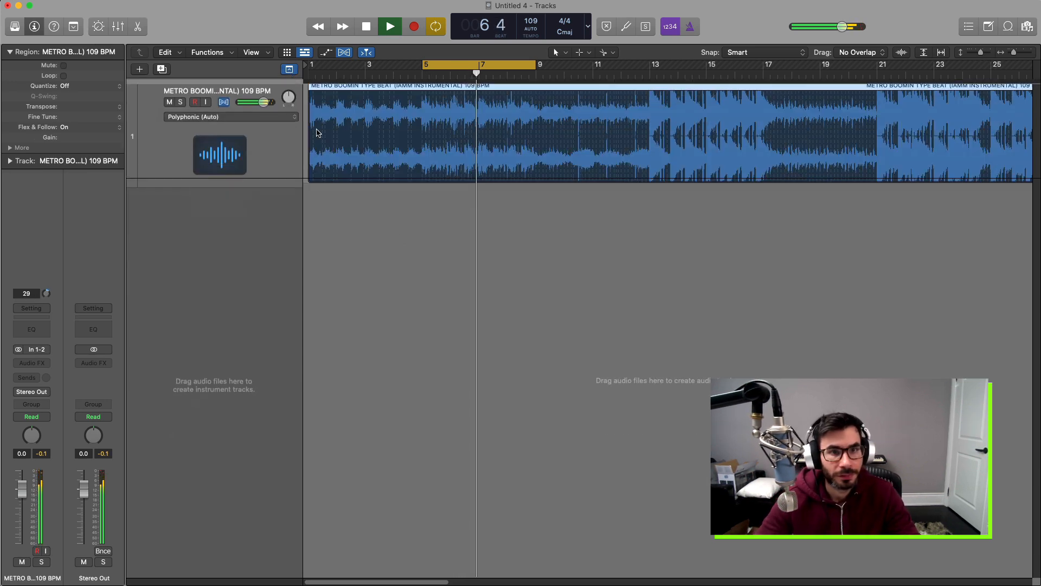
scroll(417, 277, up, 3)
scroll(417, 277, right, 3)
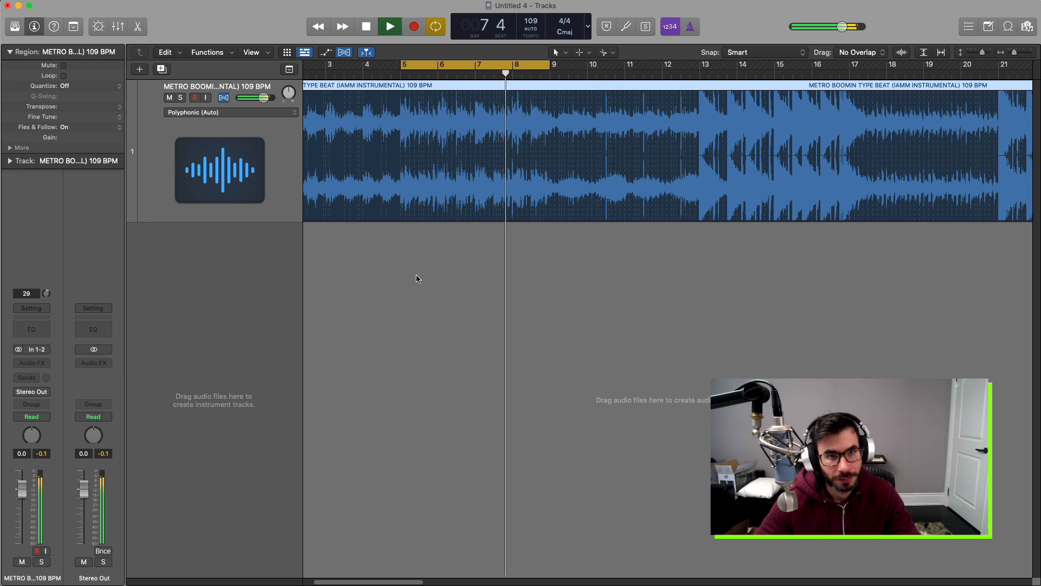
scroll(418, 277, left, 3)
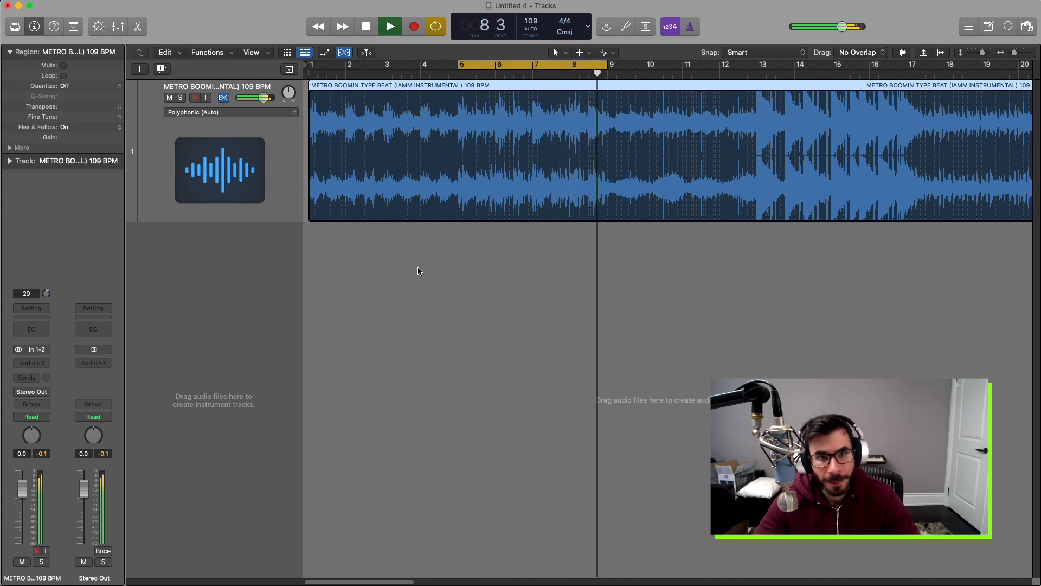
key(space)
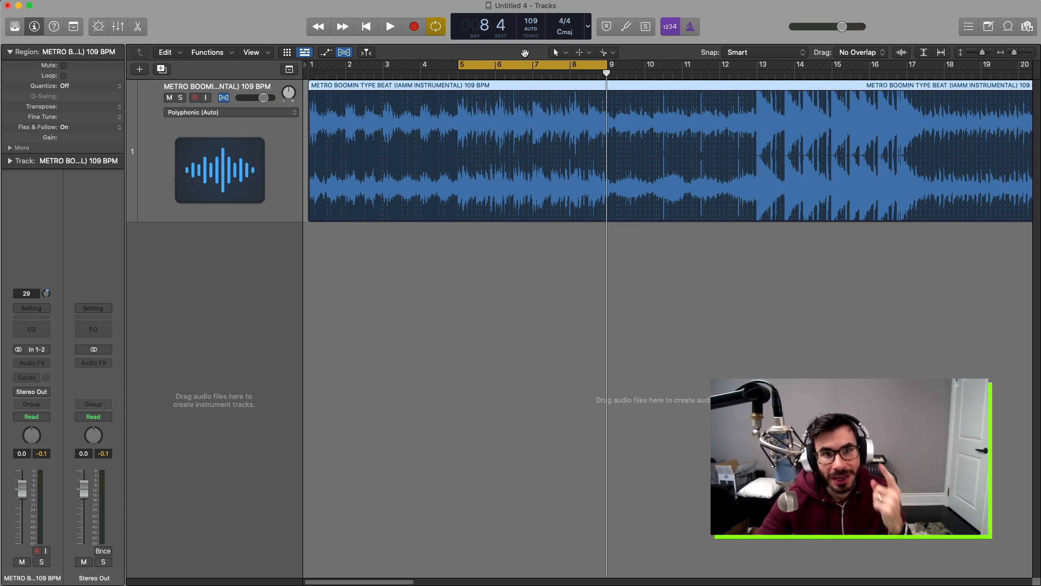
Set the project tempo to 185 BPM and play the cycled section to hear the flexed audio.
double_click(531, 20)
text(185)
key(Return)
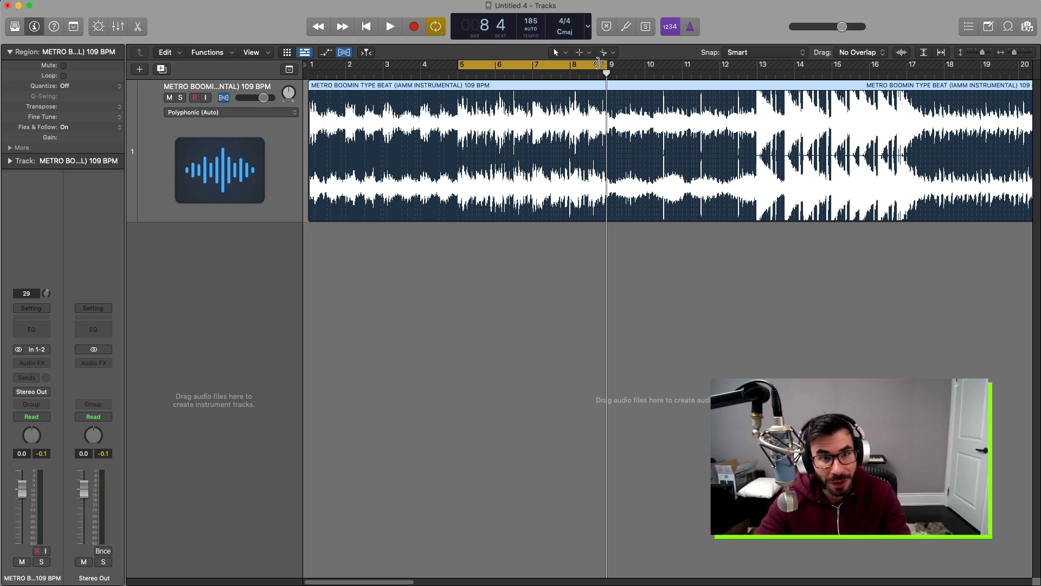
key(space)
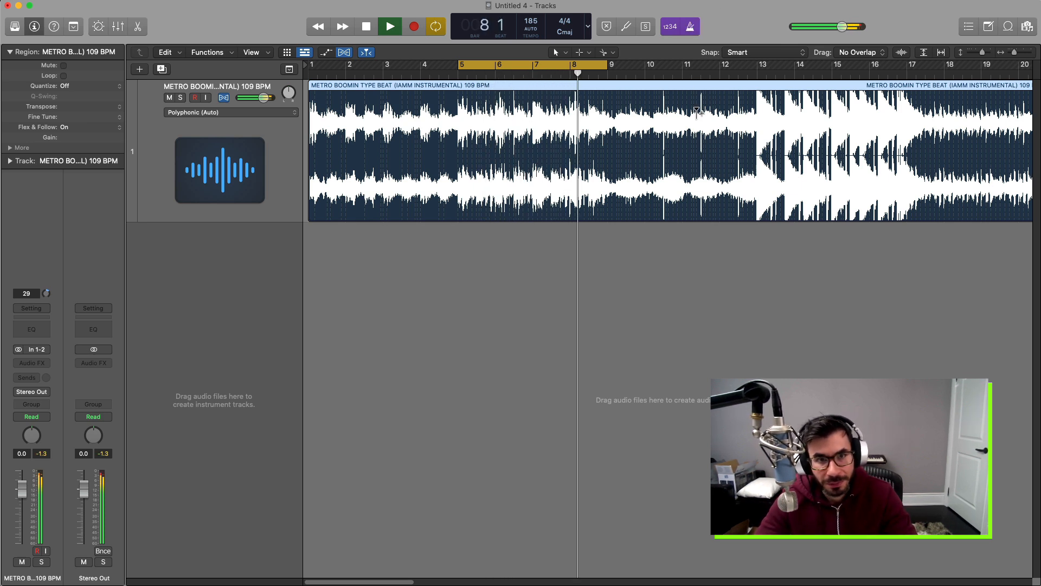
key(space)
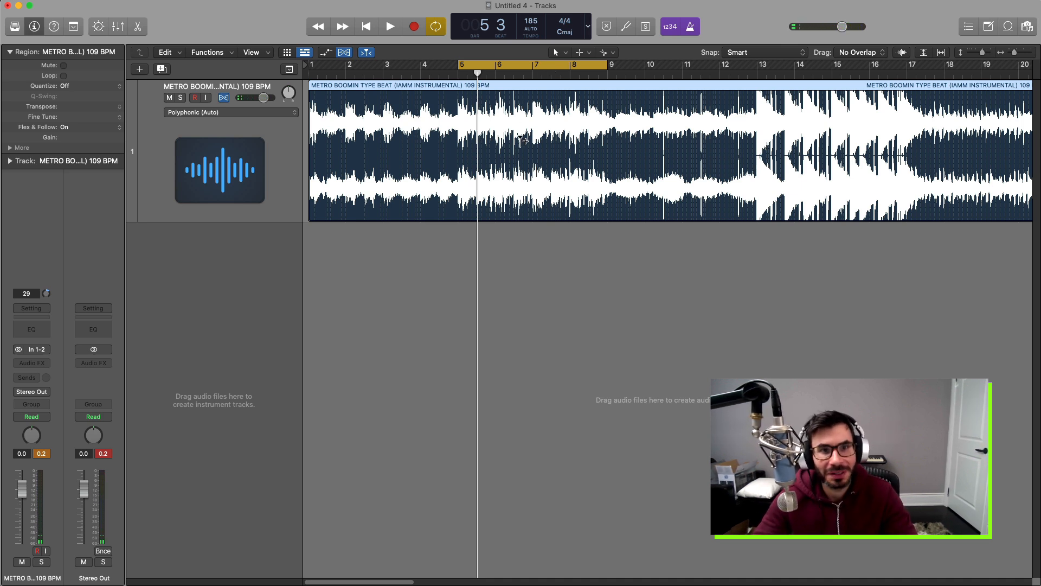
key(space)
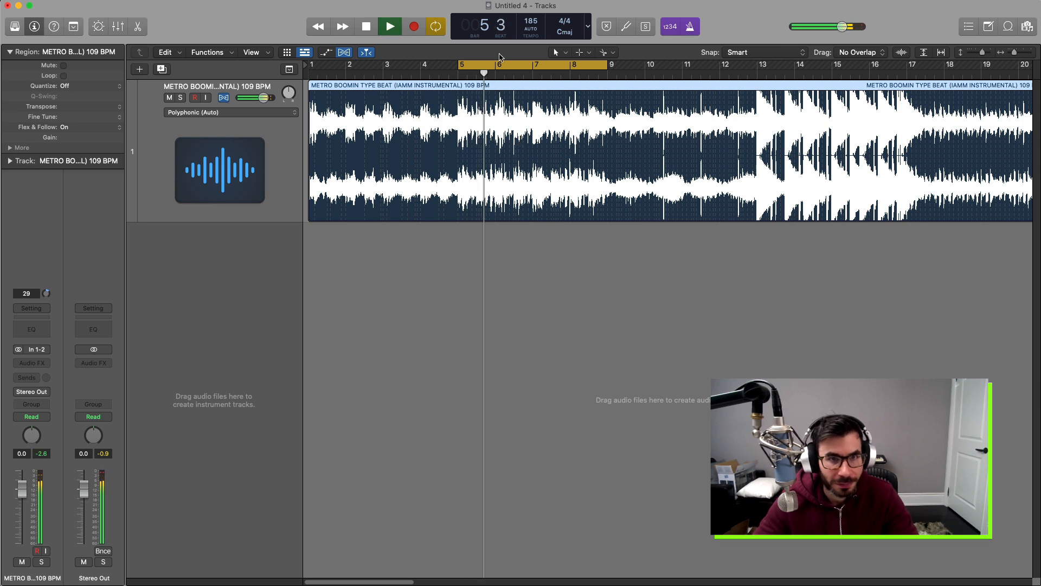
Set the project tempo to 50 BPM and play the cycled section at the slower speed.
key(space)
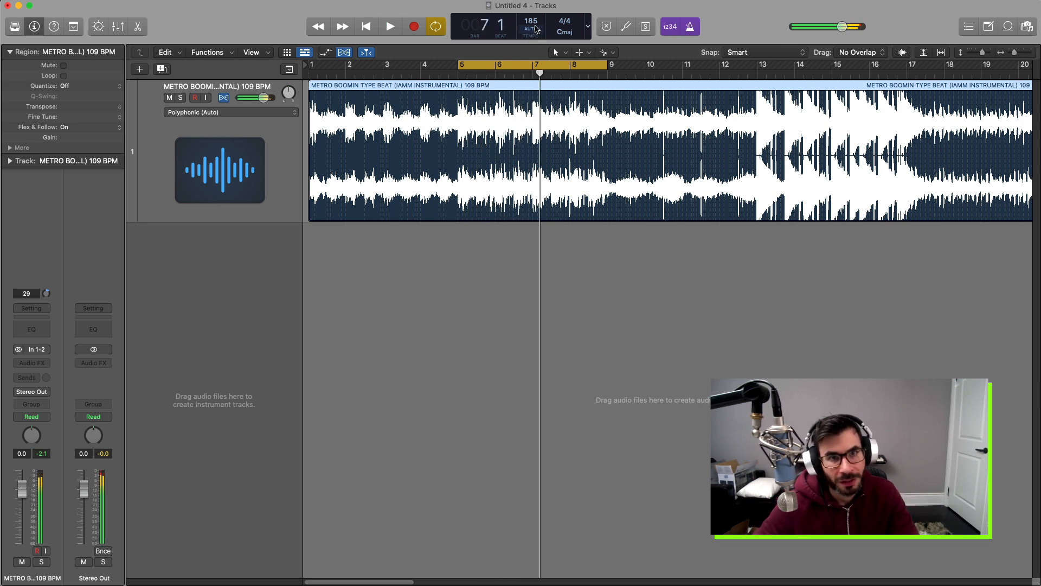
text(50)
key(Return)
key(space)
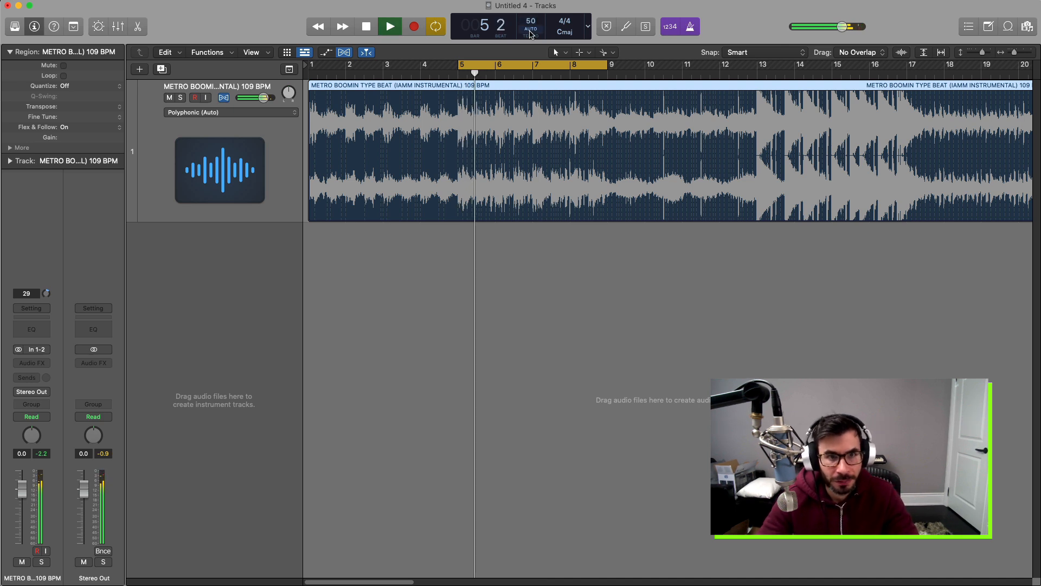
Set the project tempo to 109 BPM, audition the cycled section briefly, and stop playback.
text(109)
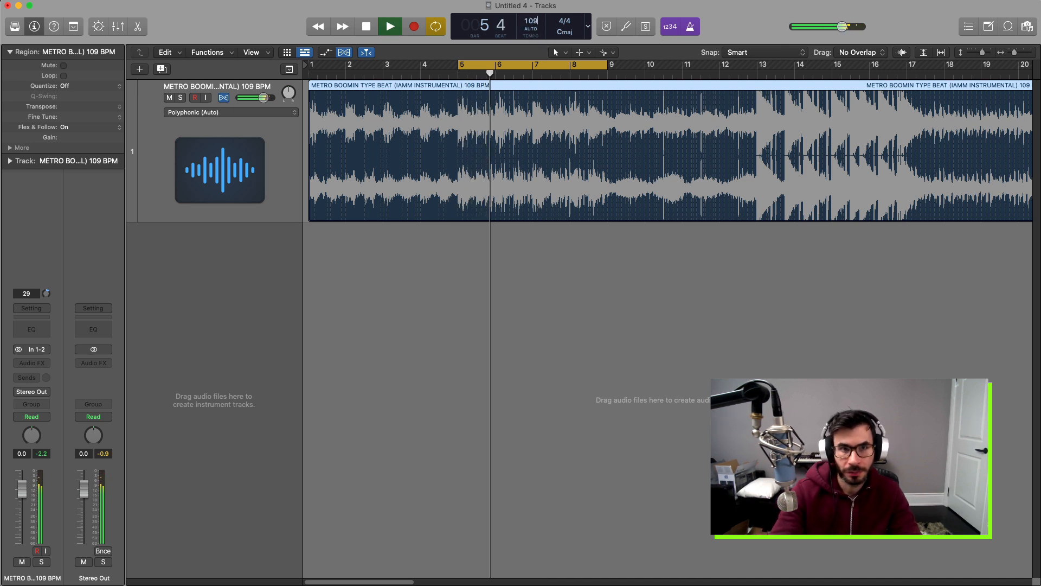
key(Return)
key(space)
key(space)
key(space)
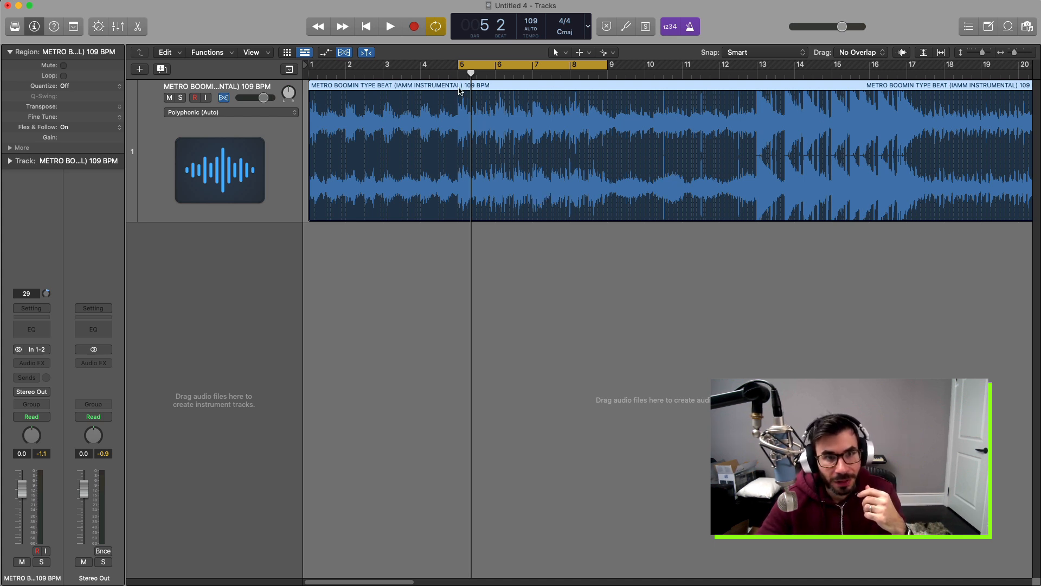
Split the instrumental region at bars 5 and 9 and select the four-bar section between the cuts.
right_click(458, 83)
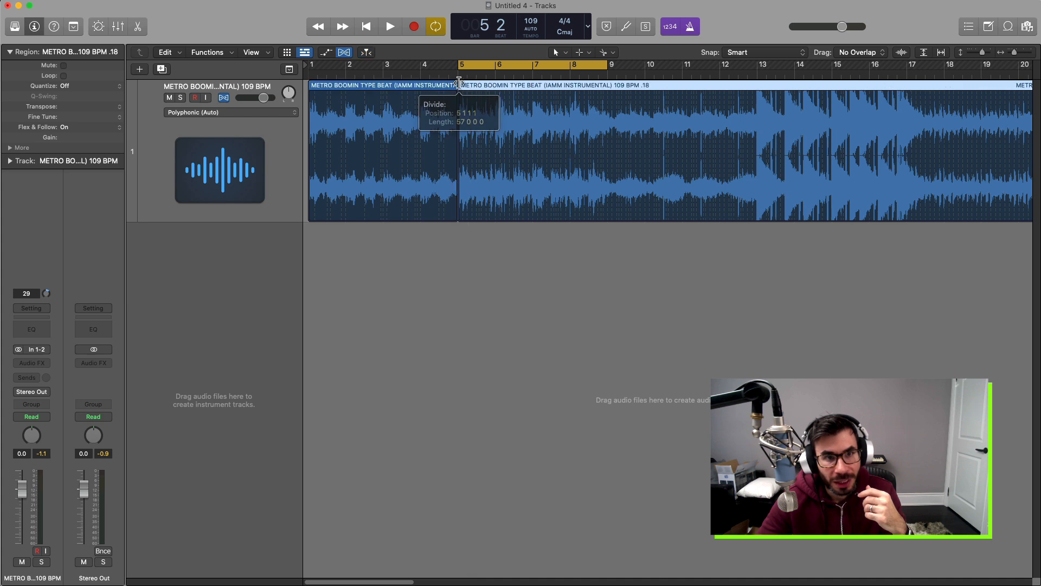
right_click(609, 85)
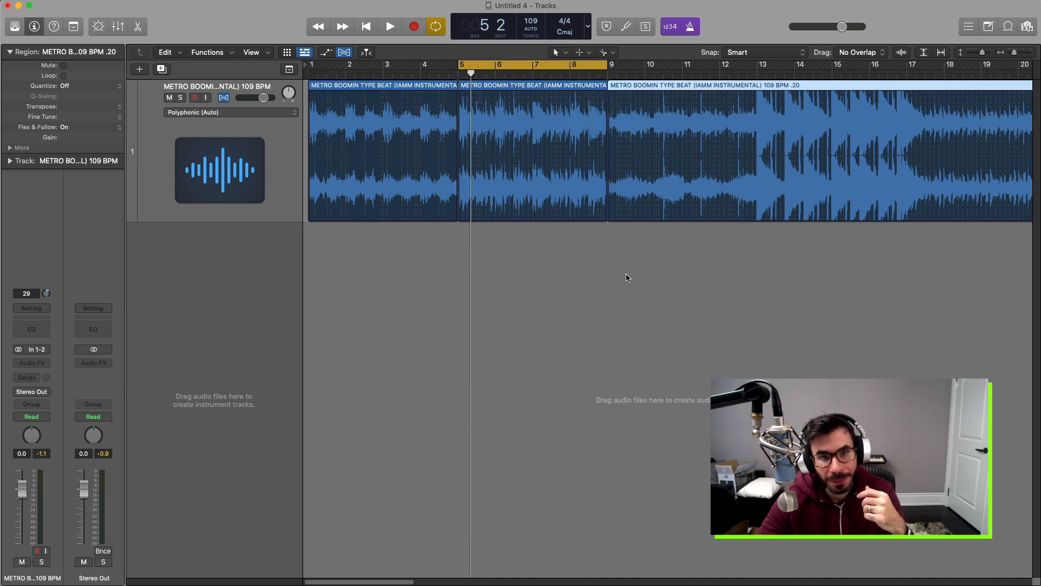
click(563, 87)
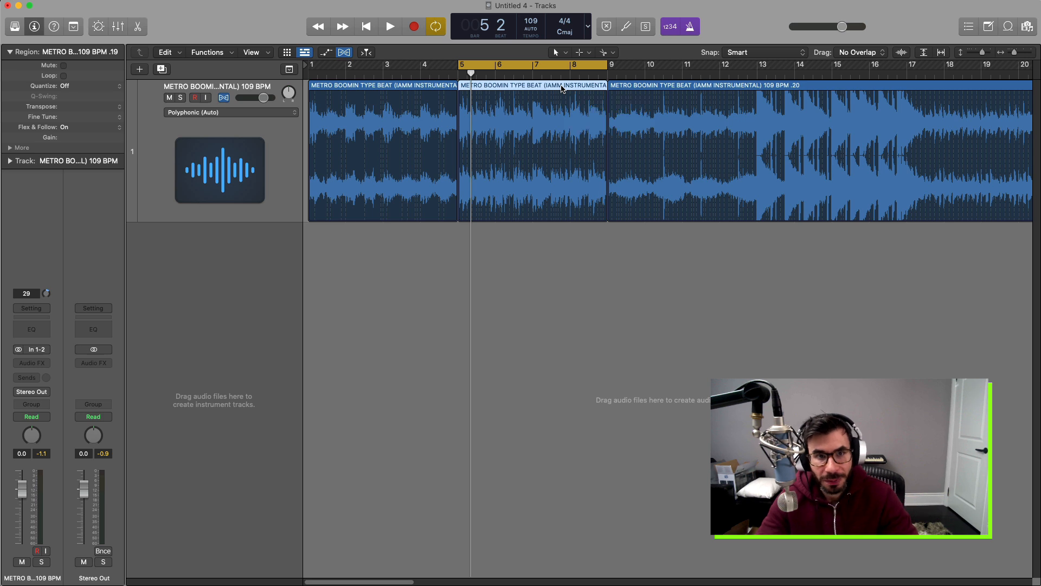
Create a Quick Sampler (Original) track from the region between bars 5 and 9 and reposition the sampler window.
drag(562, 86, 196, 295)
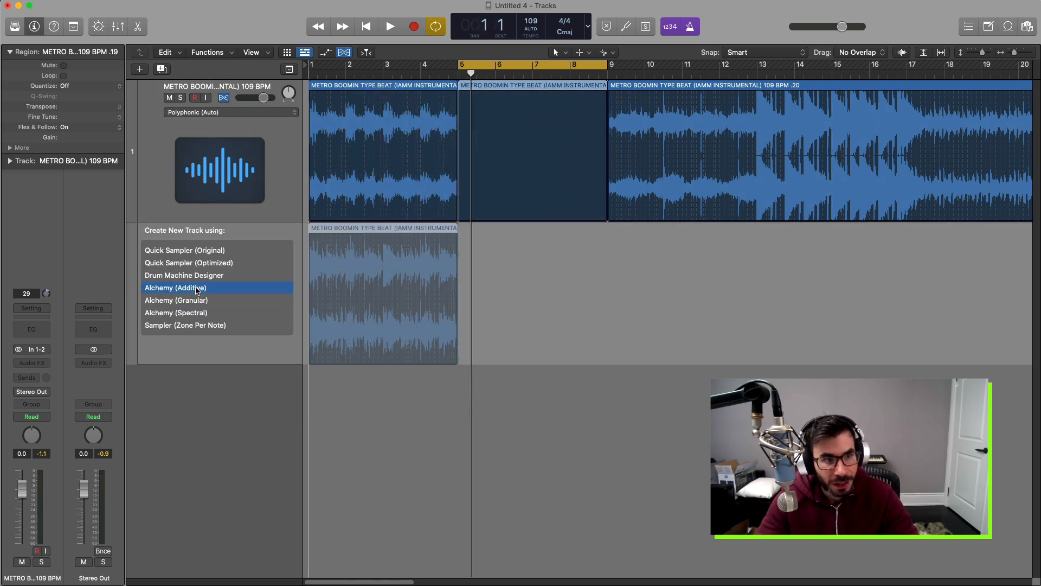
drag(197, 251, 197, 251)
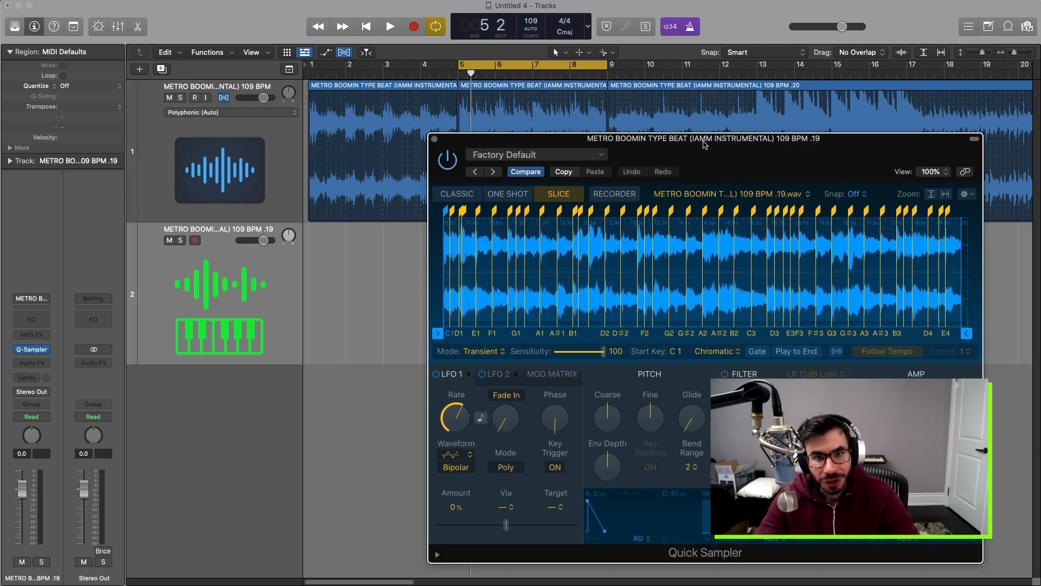
drag(703, 144, 598, 98)
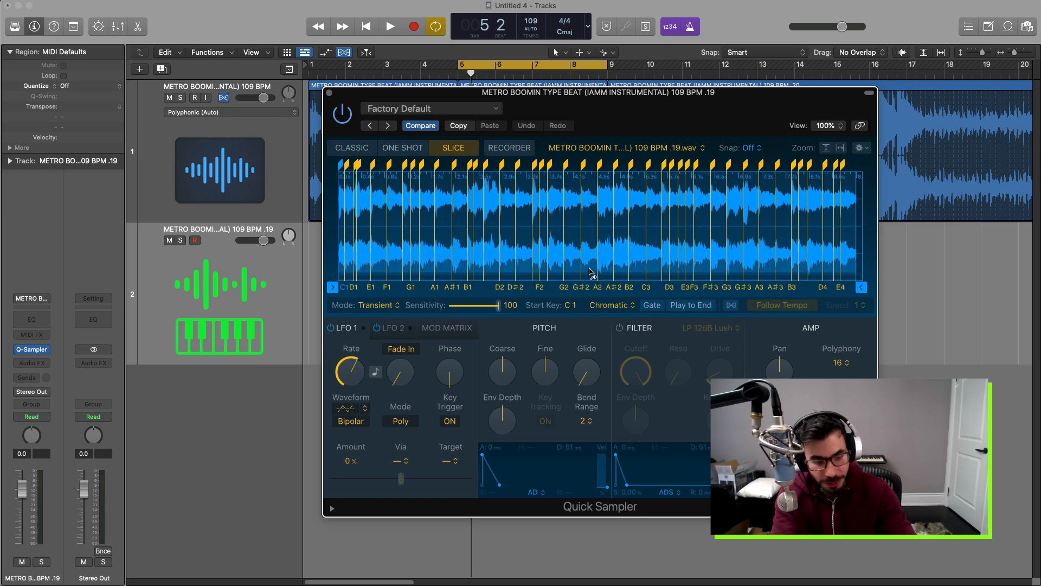
Open Musical Typing beside the sampler and play a range of notes to audition the transient slices.
key(super+k)
drag(590, 347, 301, 397)
key(s)
key(g)
key(h)
key(j)
key(f)
key(s)
key(d)
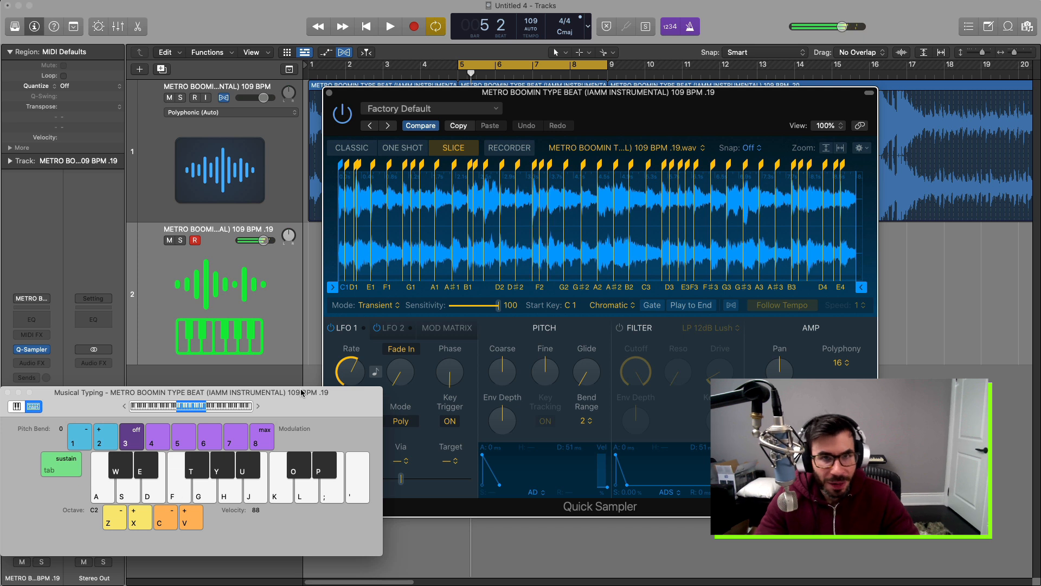
key(f)
key(h)
key(j)
key(h)
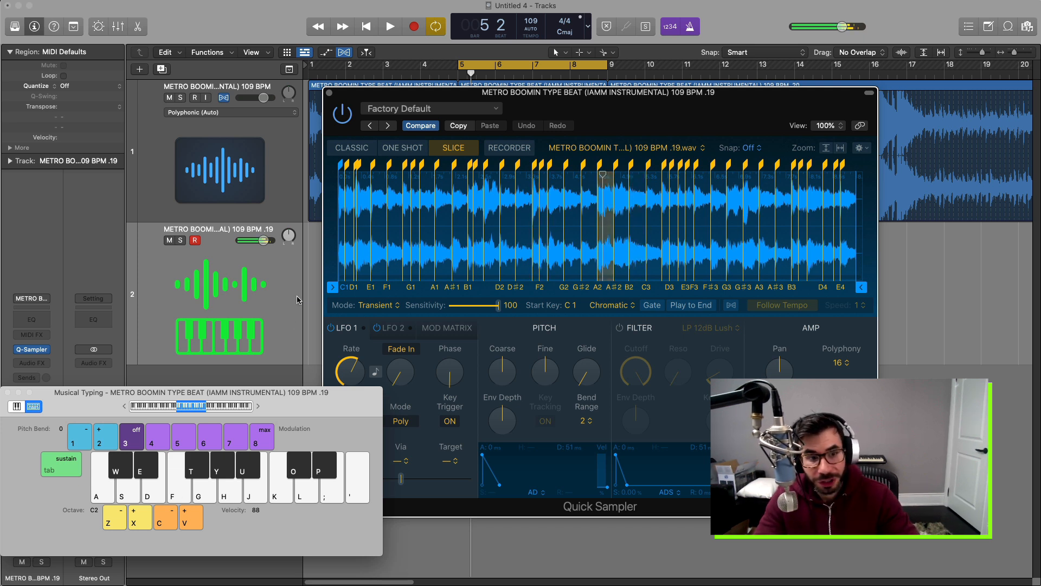
key(h)
key(g)
key(f)
key(g)
key(h)
key(k)
key(g)
key(f)
key(h)
key(j)
key(g)
key(f)
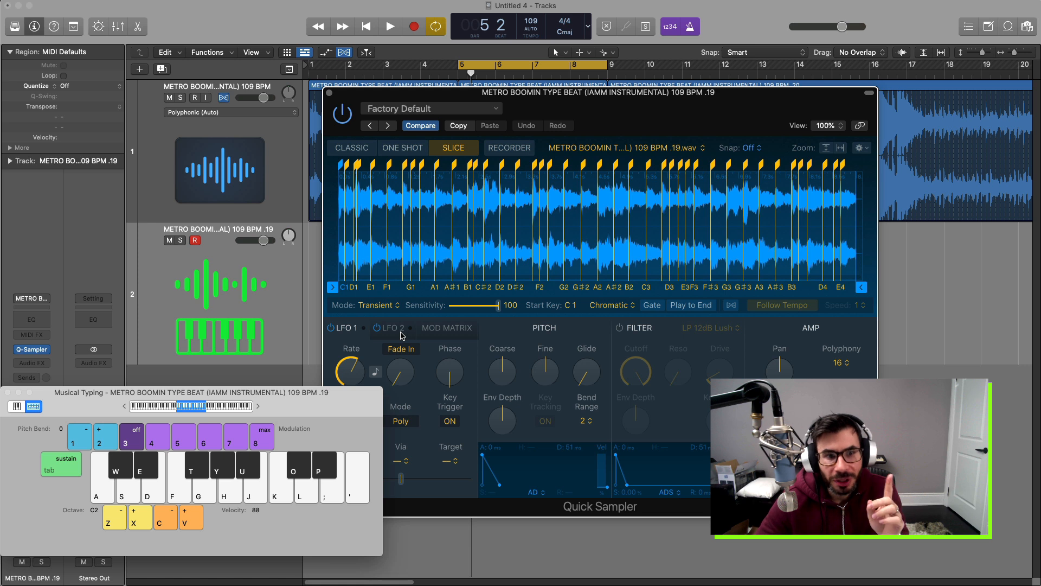
Set the slicing mode to Beat Divisions with a division of 1/2.
click(374, 306)
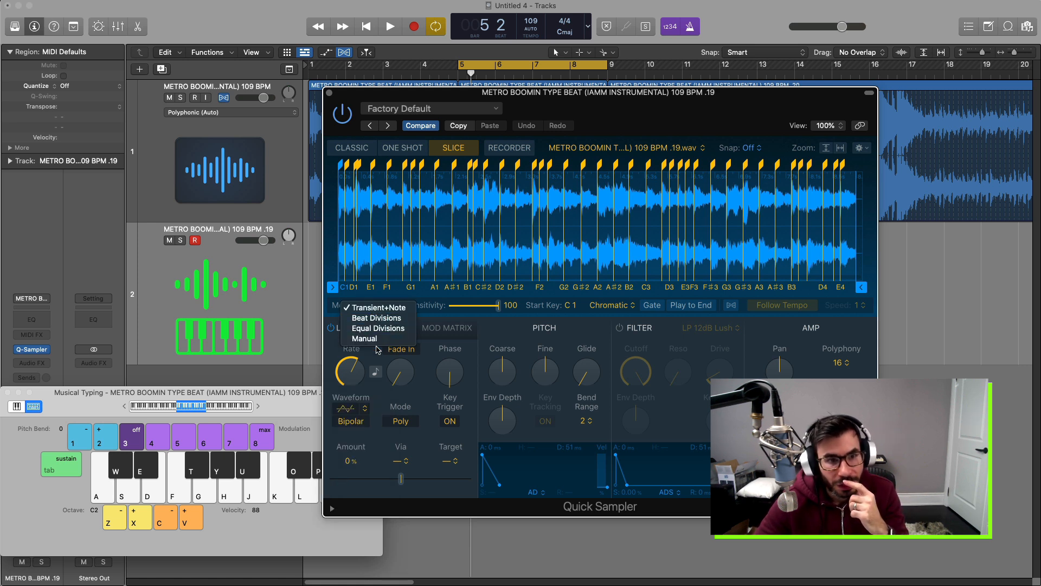
click(383, 319)
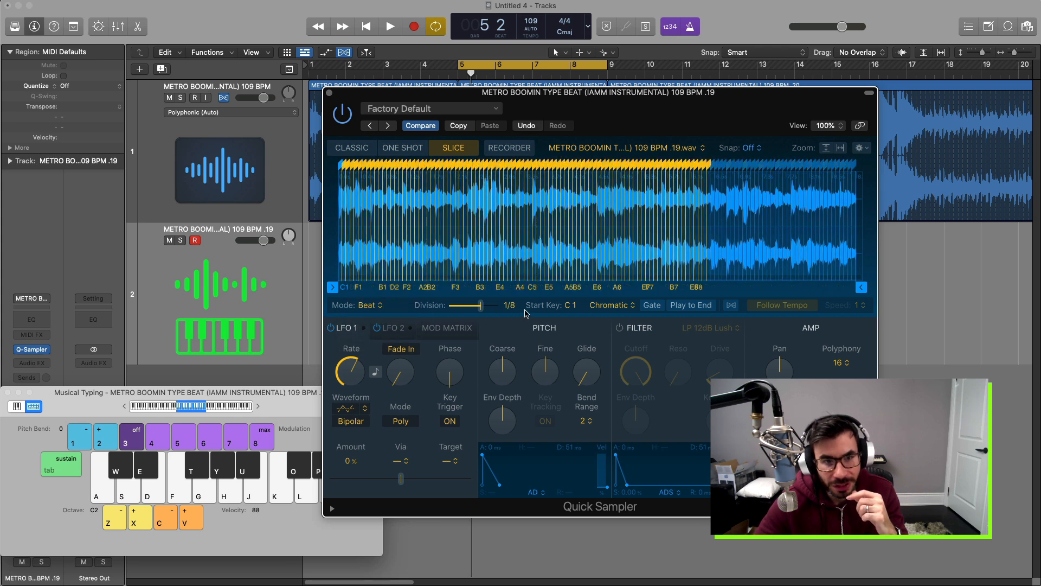
drag(483, 311, 470, 311)
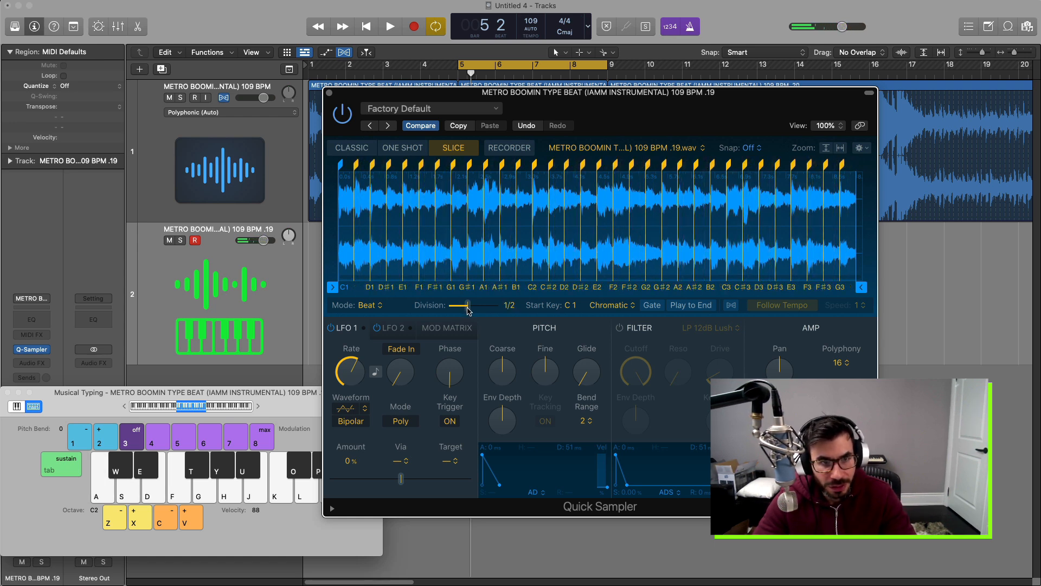
Play several notes to audition the half-note beat slices.
key(a)
key(s)
key(f)
key(s)
key(g)
key(f)
key(d)
key(g)
key(h)
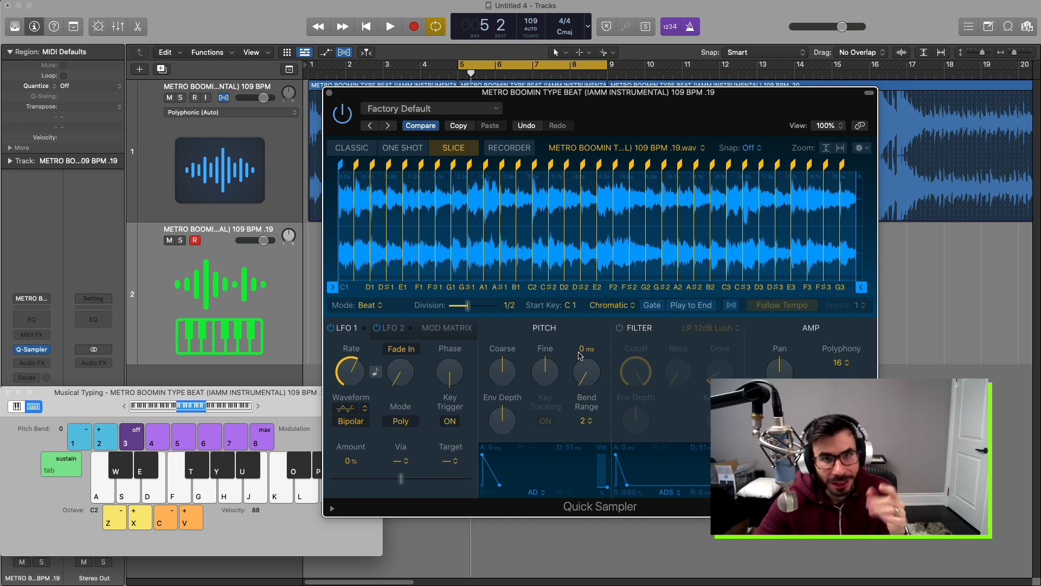
Map the slices to white keys only and audition them on the Musical Typing keyboard.
click(612, 305)
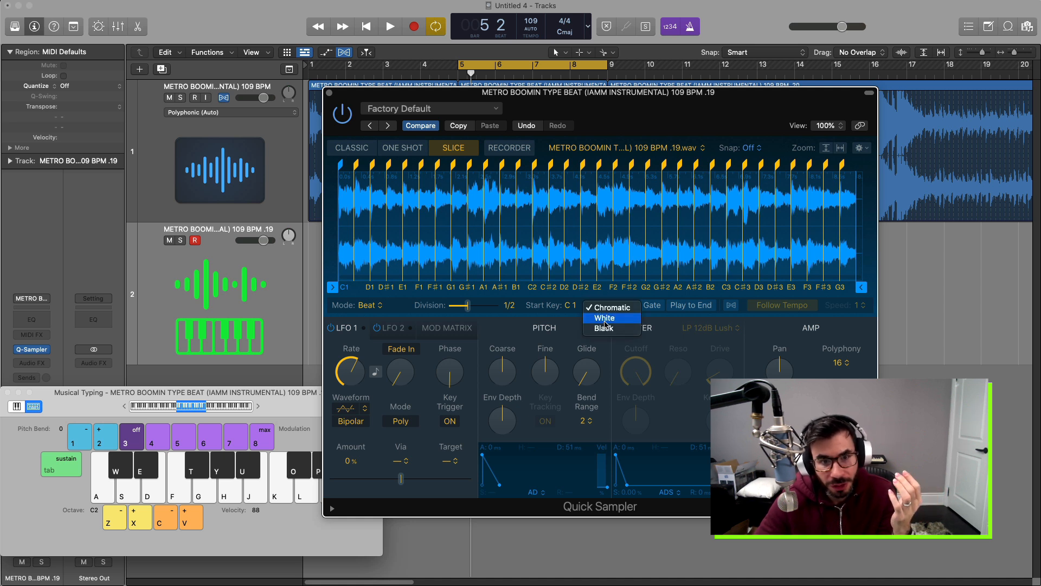
click(605, 319)
key(d)
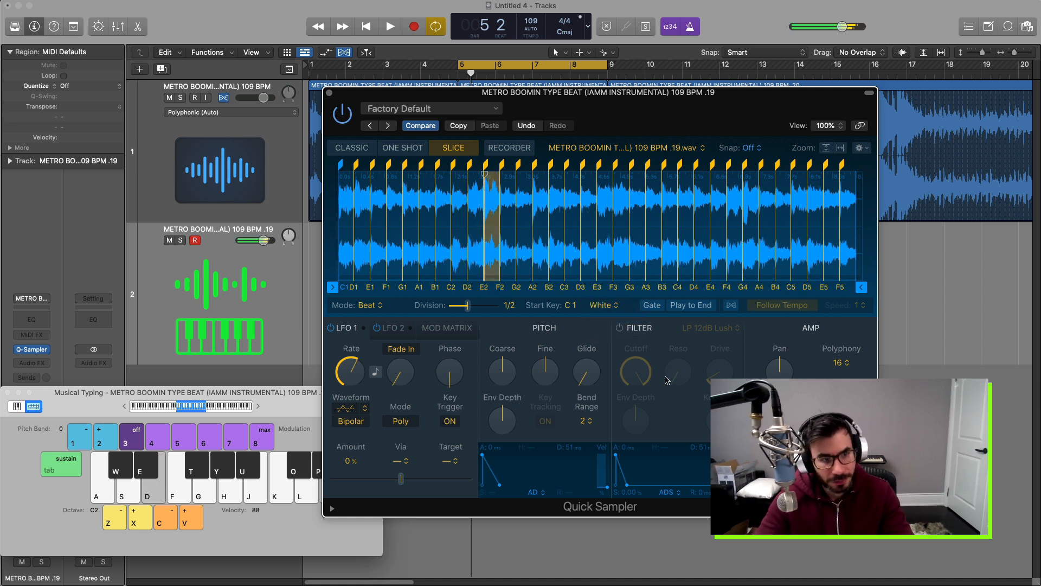
drag(294, 392, 614, 383)
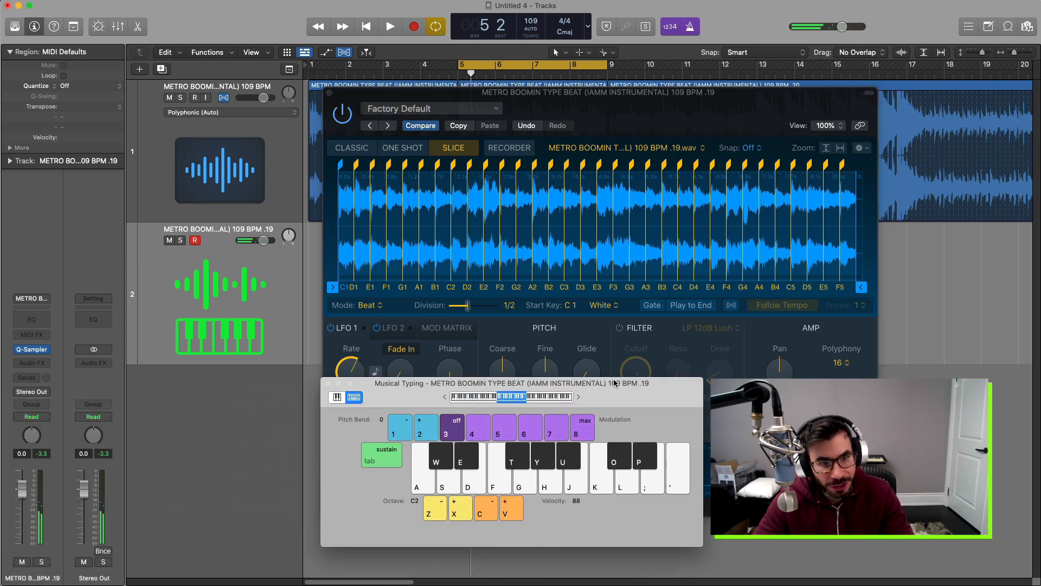
mouse_move(427, 480)
mouse_down()
mouse_move(652, 486)
mouse_move(426, 488)
mouse_up()
Map the slices to black keys only and audition them on the Musical Typing keyboard.
click(603, 305)
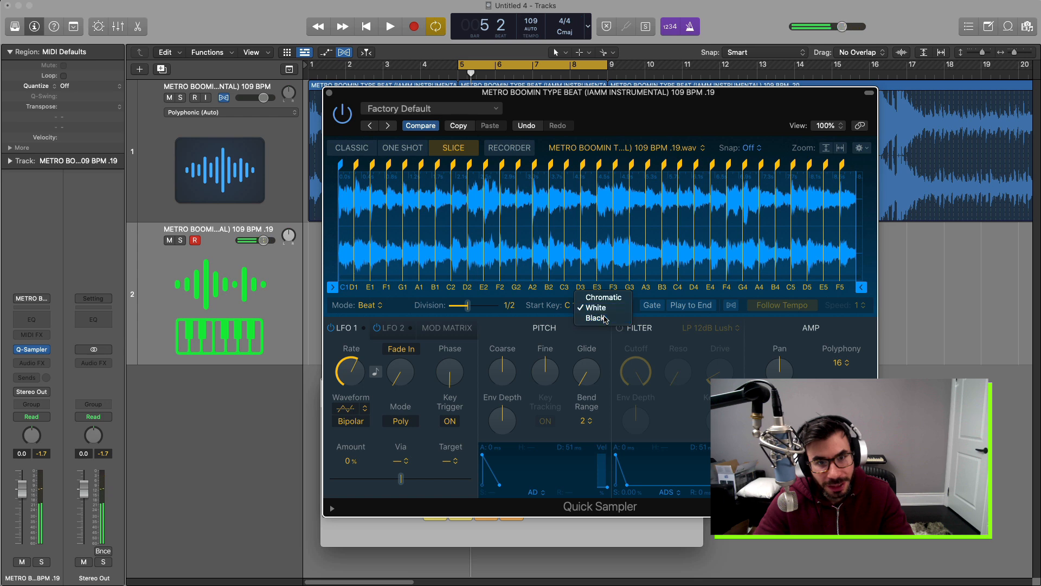
click(605, 319)
click(583, 533)
mouse_move(436, 458)
mouse_down()
mouse_move(446, 477)
mouse_move(492, 471)
mouse_up()
click(468, 506)
mouse_move(426, 482)
mouse_down()
mouse_move(569, 492)
mouse_move(655, 479)
mouse_move(602, 462)
mouse_move(438, 459)
mouse_up()
Restore the Chromatic slice mapping and move the Musical Typing keyboard clear of the sampler.
click(605, 304)
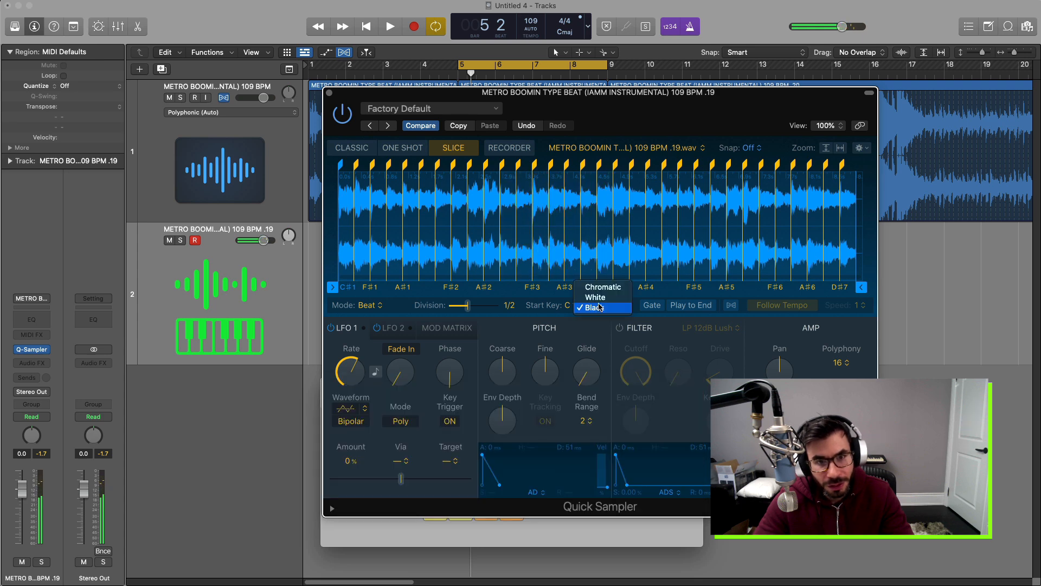
click(607, 285)
click(562, 530)
drag(619, 388, 329, 383)
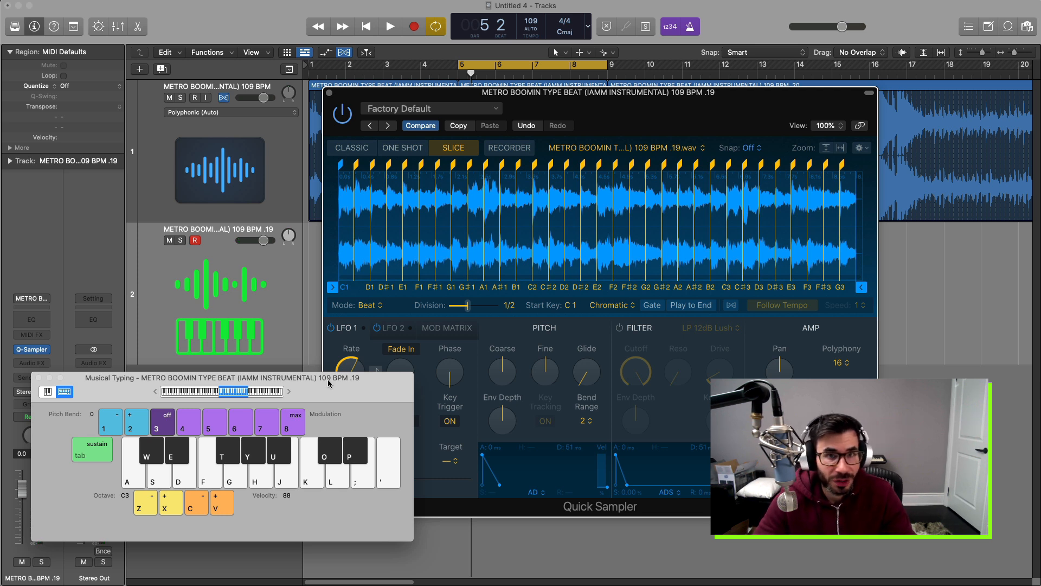
Turn on Flex with Follow Tempo for the sampler and play a few notes.
click(411, 361)
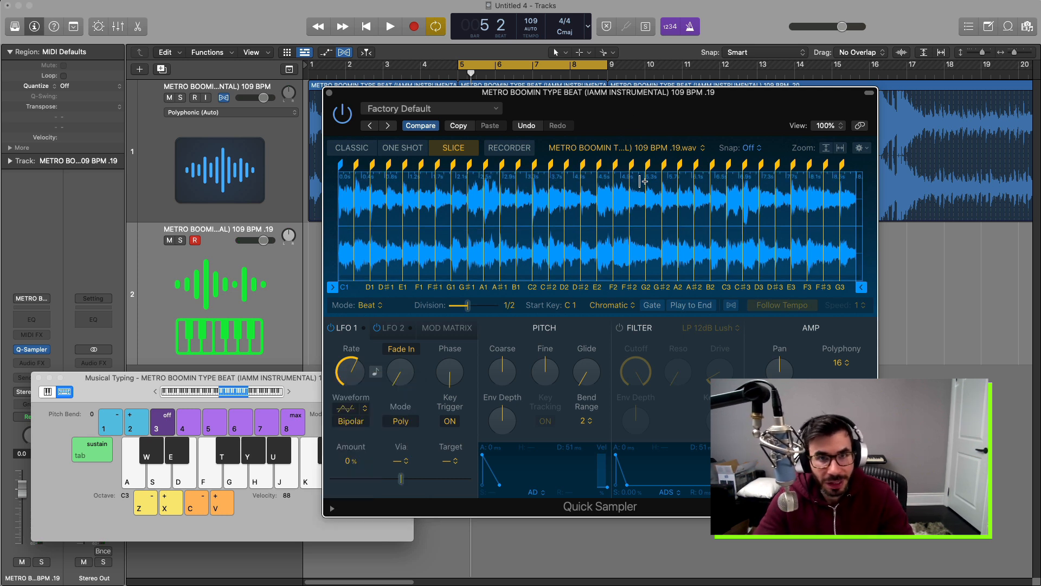
click(732, 305)
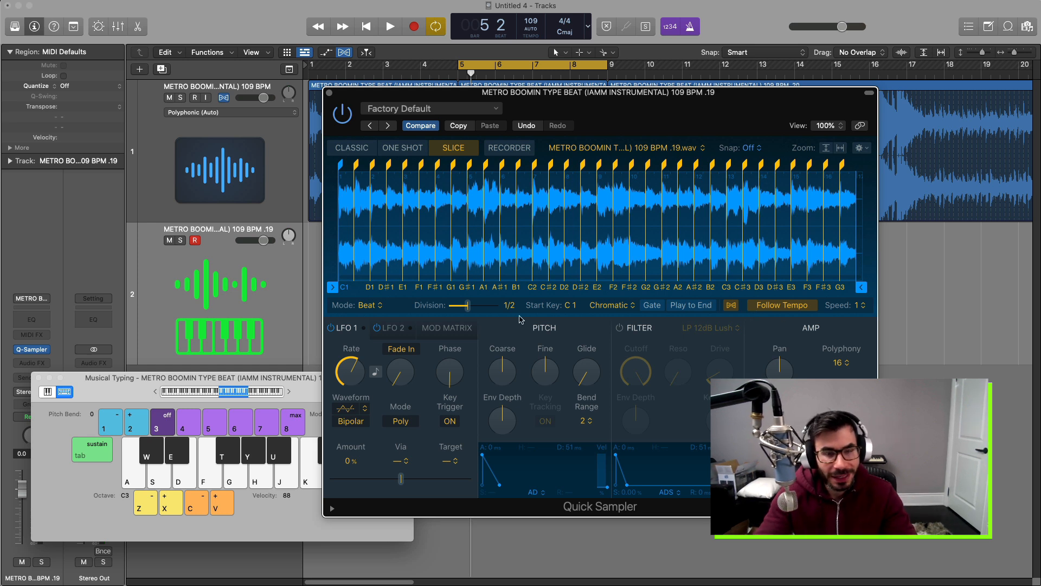
key(t)
key(u)
key(y)
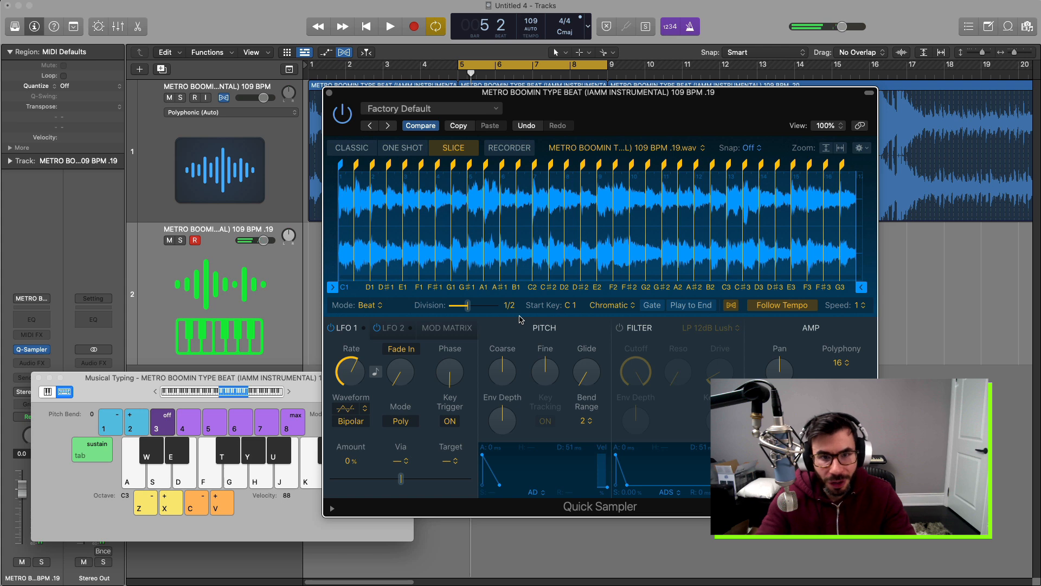
Lower the Musical Typing octave to C1 and play a pattern of the early slices.
key(z)
key(z)
key(g)
key(k)
key(l)
key(d)
key(j)
key(k)
key(l)
key(f)
key(h)
key(k)
key(d)
key(k)
key(l)
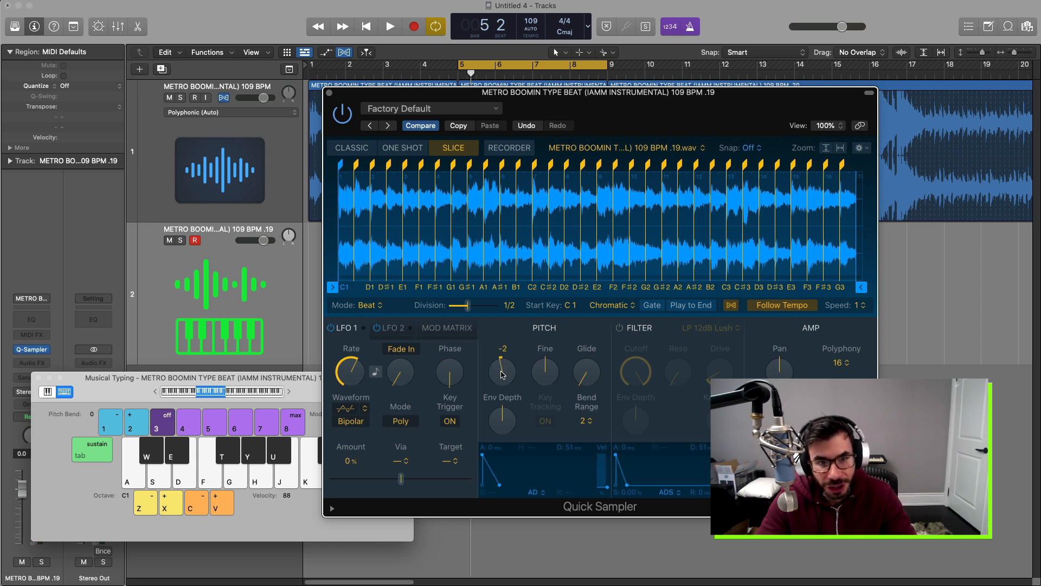
Set the sampler's coarse pitch to -3 and play the transposed slices.
key(t)
key(t)
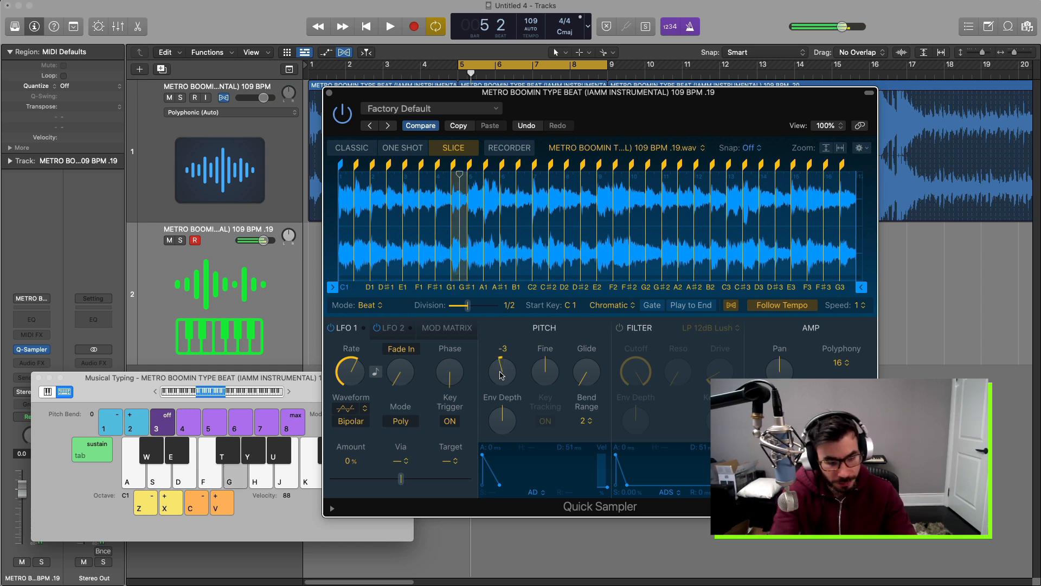
key(u)
key(k)
key(l)
key(f)
key(j)
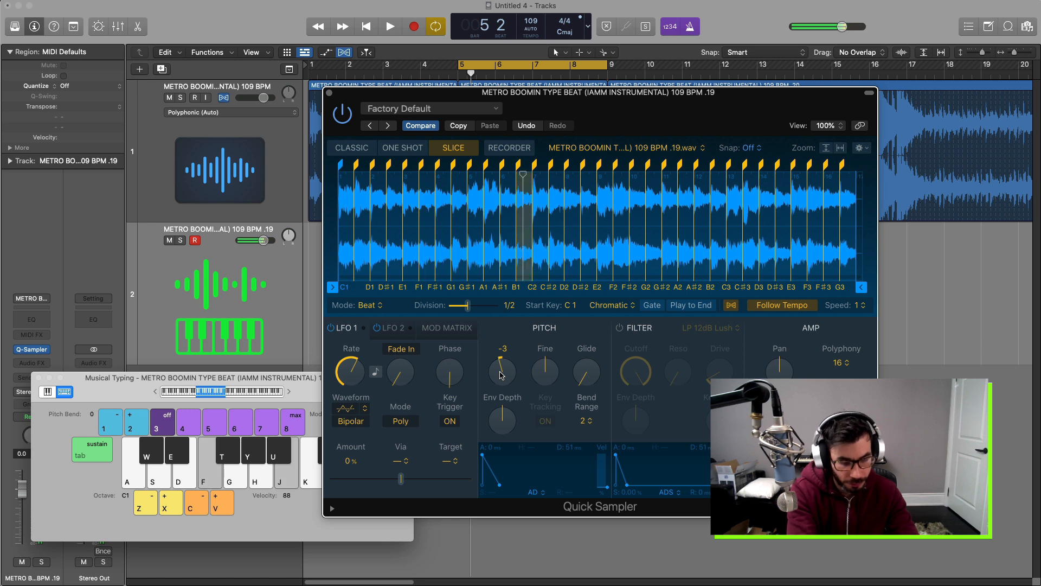
key(k)
key(l)
key(g)
key(j)
key(k)
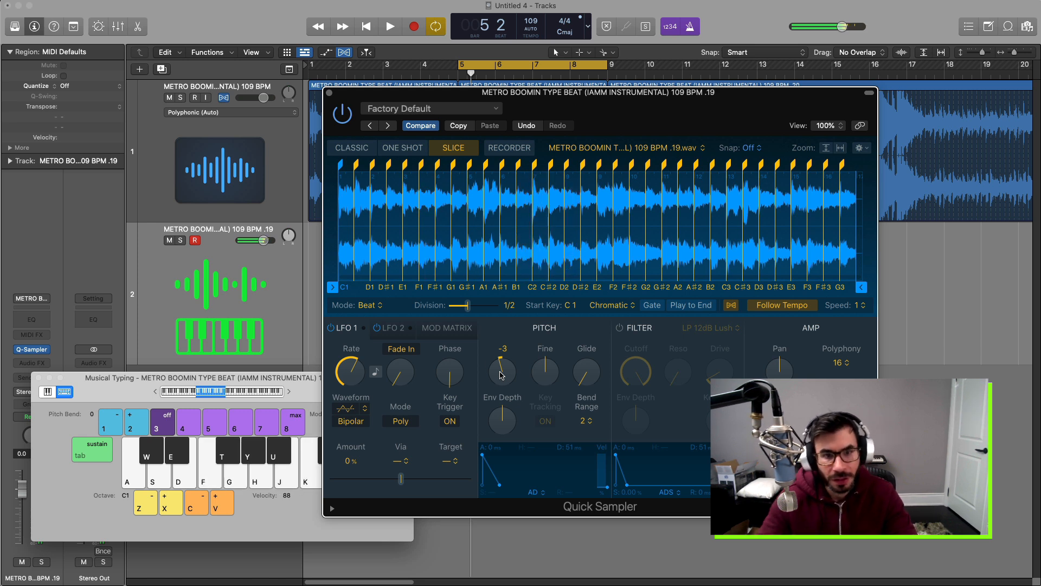
Increase the sampler's Glide amount and play a pattern of slices with it.
drag(588, 371, 586, 336)
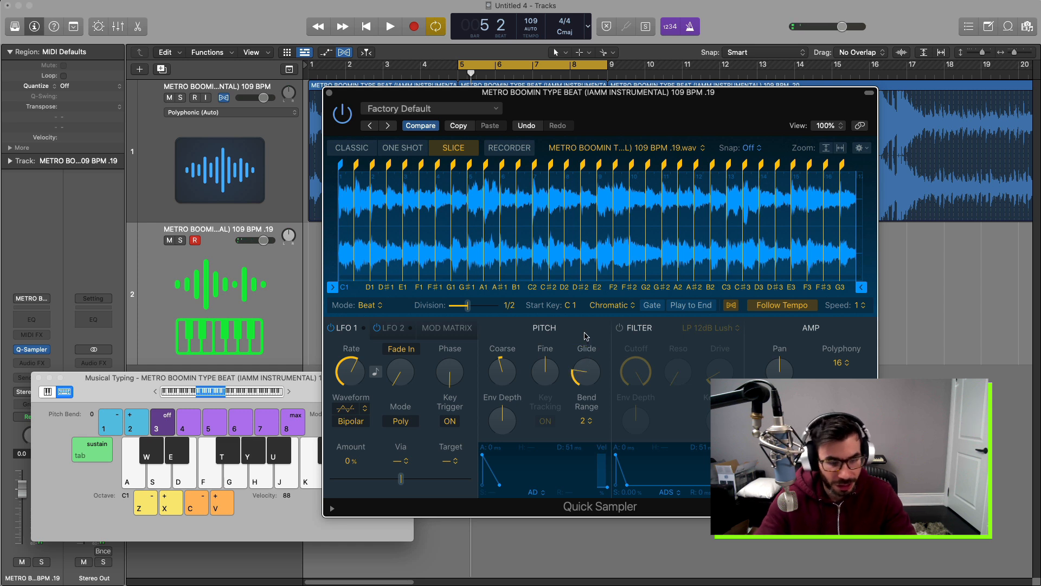
key(j)
key(k)
key(l)
key(j)
key(g)
key(k)
key(l)
key(k)
key(f)
key(j)
key(k)
key(semicolon)
key(k)
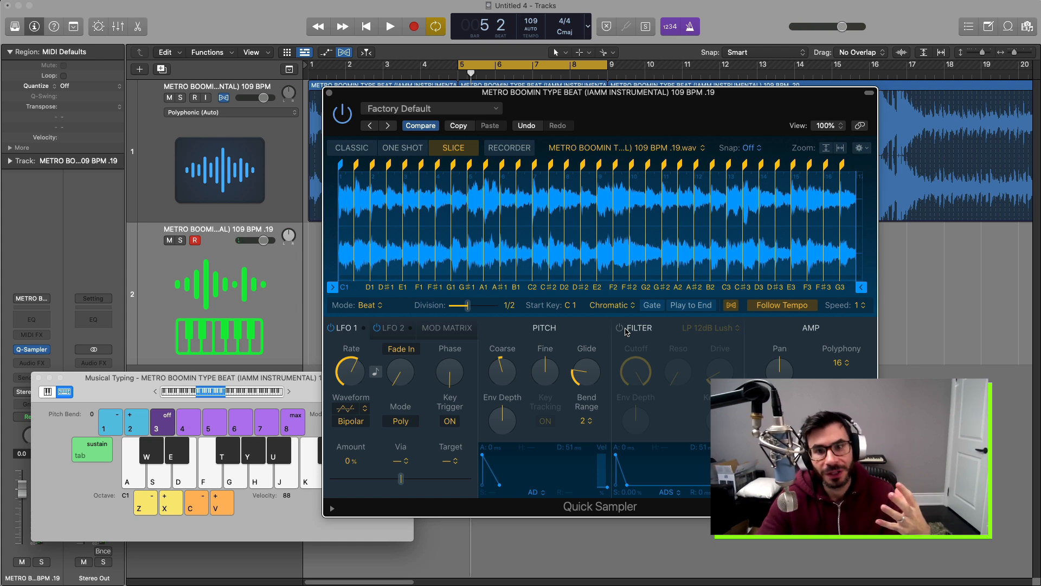
Set the sampler's polyphony to Mono, leaving Follow Tempo on.
click(782, 306)
click(783, 305)
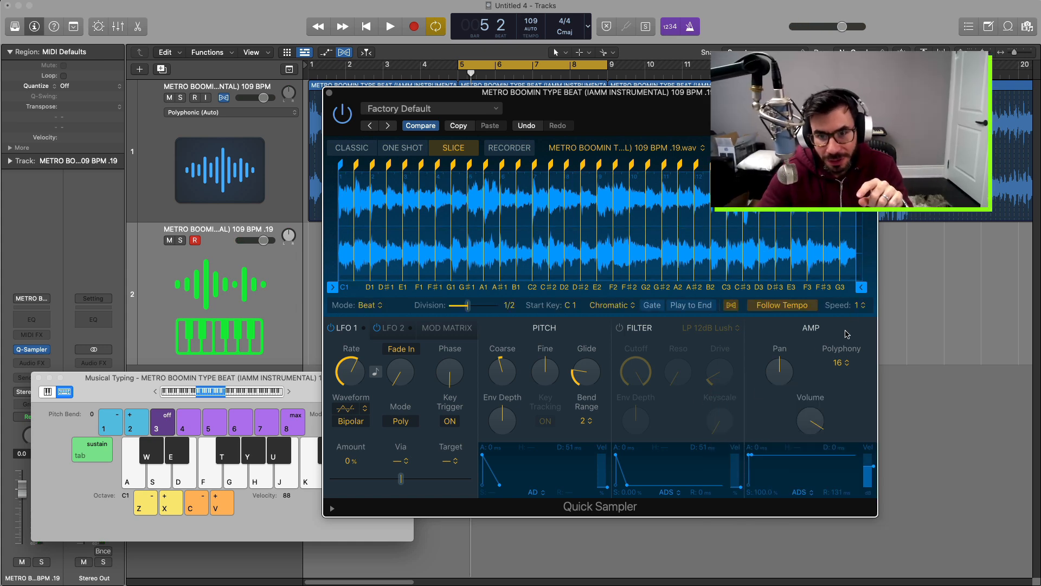
click(842, 362)
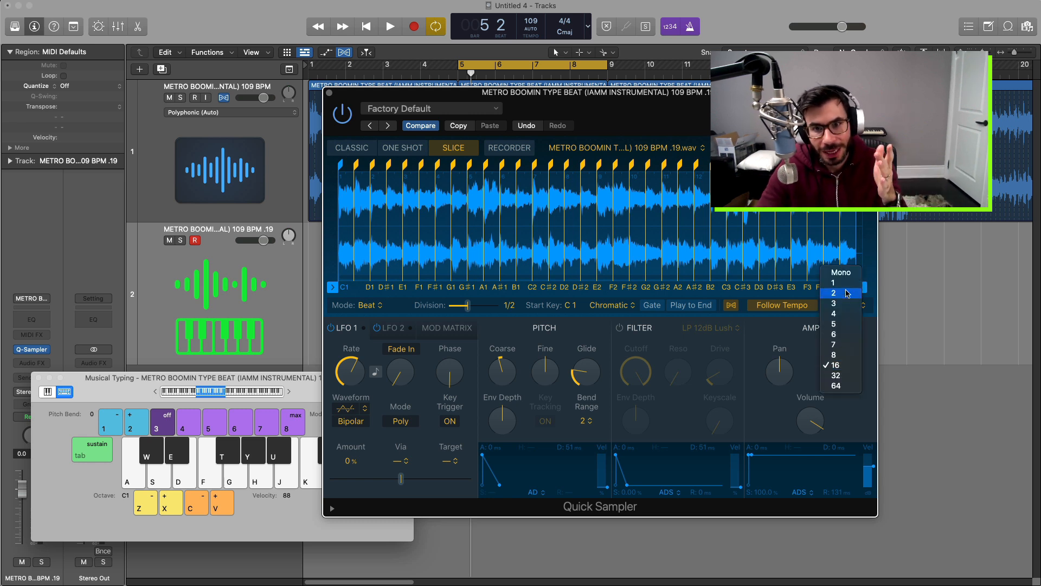
click(841, 272)
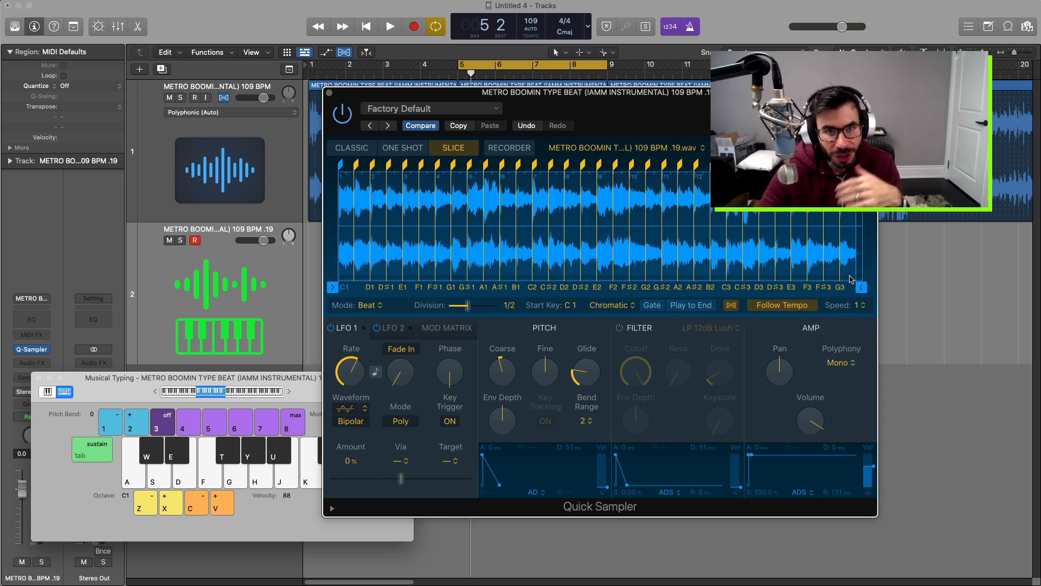
Play overlapping notes to hear how the slices behave in Mono.
key(h)
key(f)
key(h)
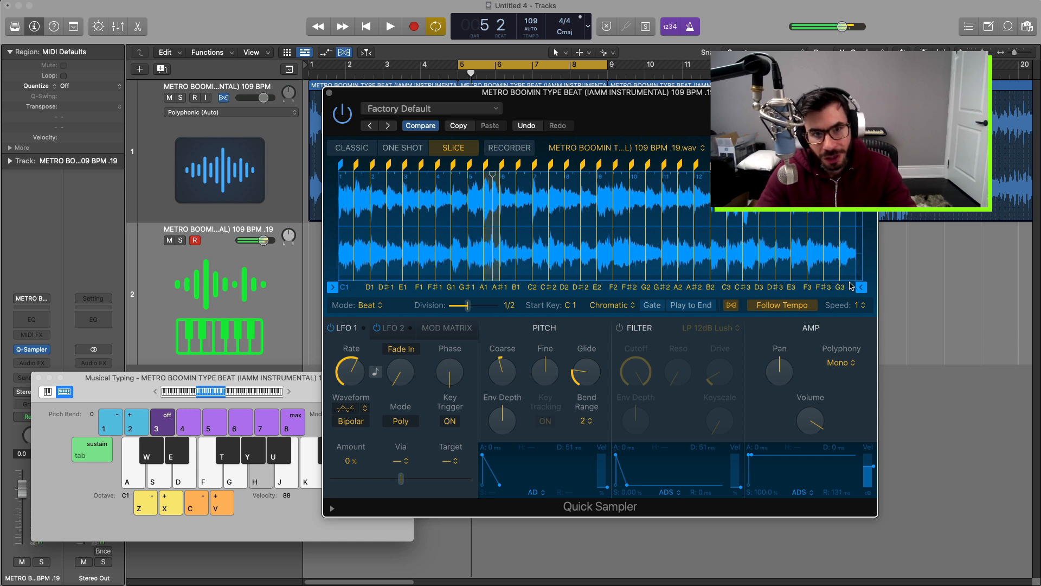
key(j)
key(f)
key(g)
key(h)
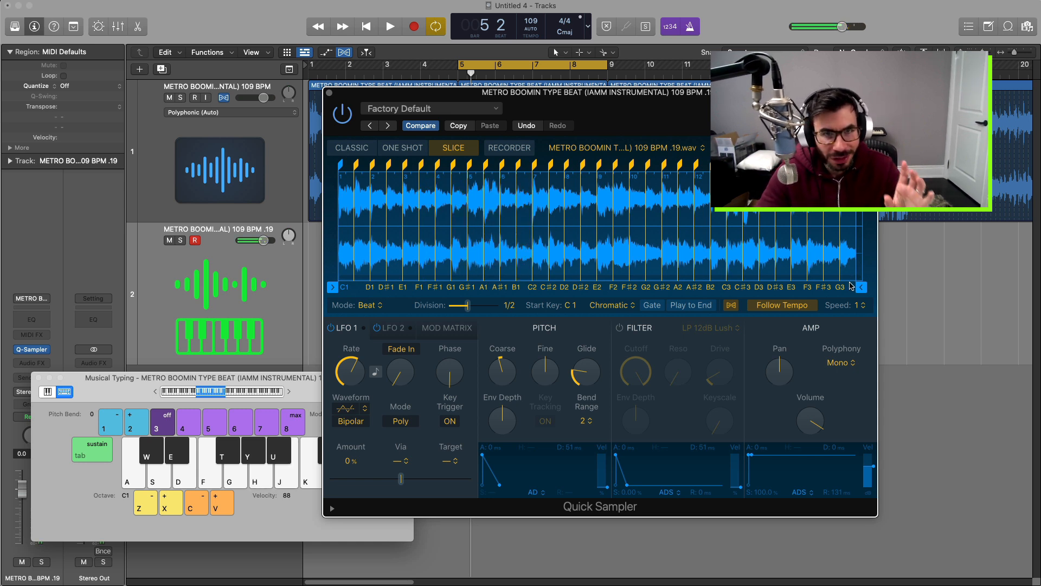
key(h)
key(g)
key(f)
key(g)
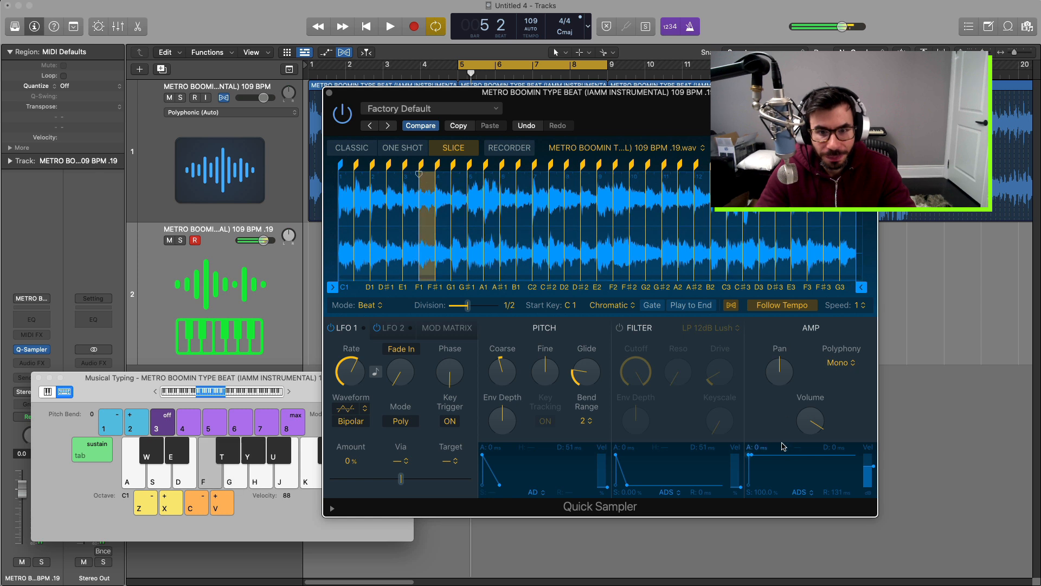
Raise the amp envelope attack to about 1.1 ms and play the slices.
drag(749, 456, 754, 457)
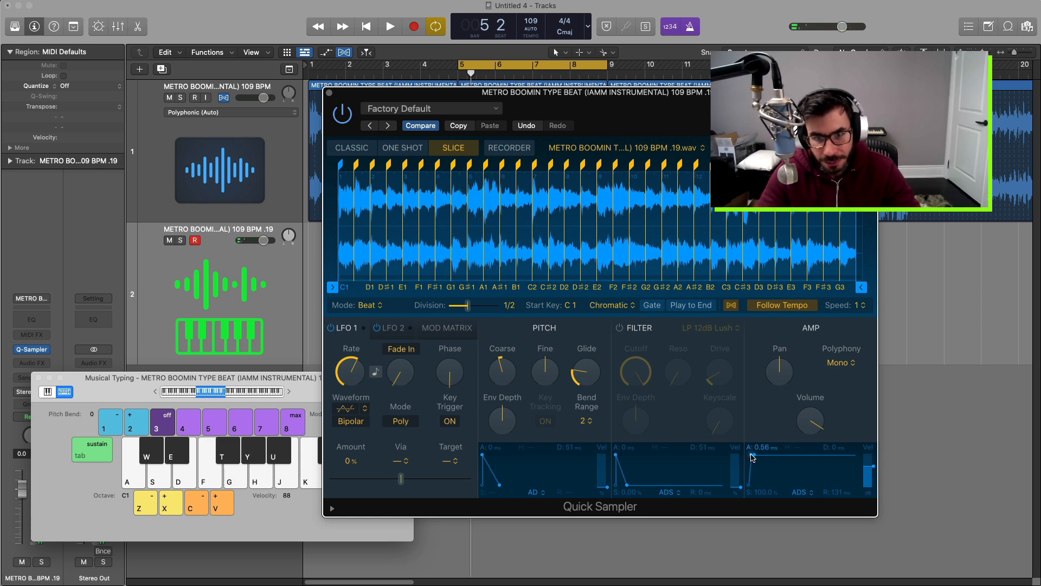
key(h)
key(h)
key(d)
key(h)
key(k)
key(l)
key(semicolon)
key(f)
key(l)
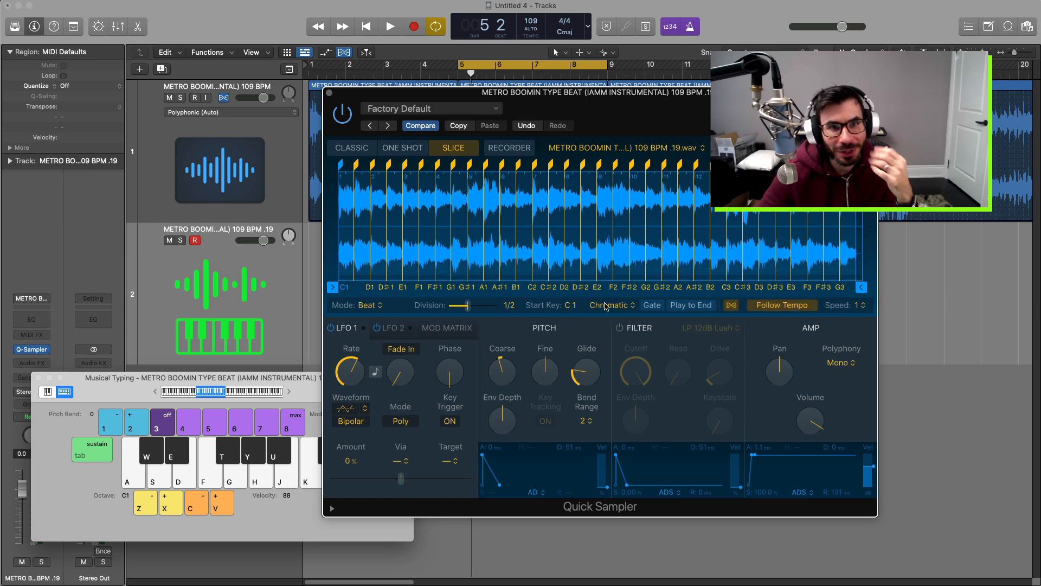
Close Musical Typing and reopen Quick Sampler with the G#1 slice marker selected.
click(329, 94)
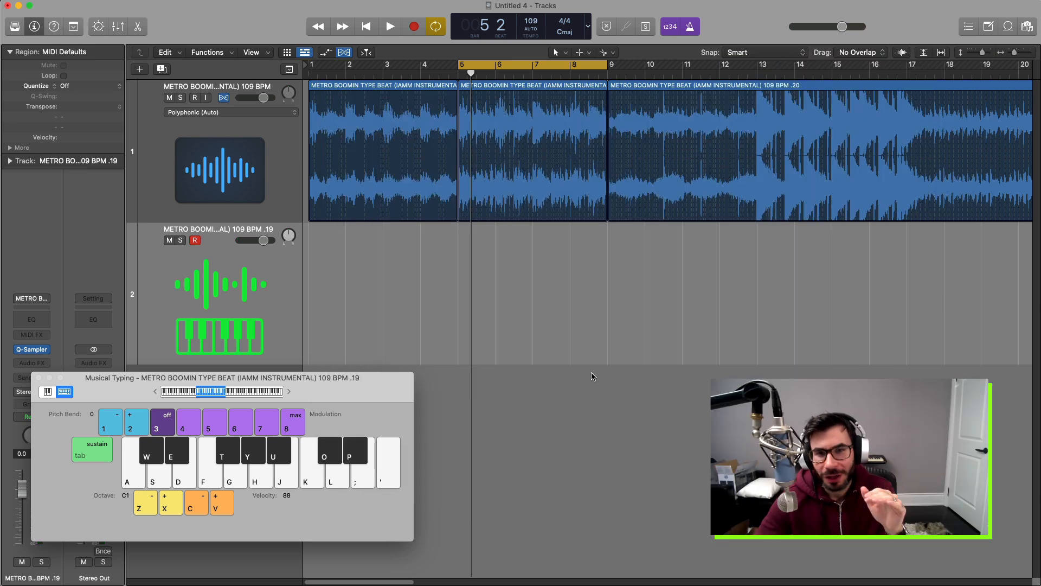
click(38, 378)
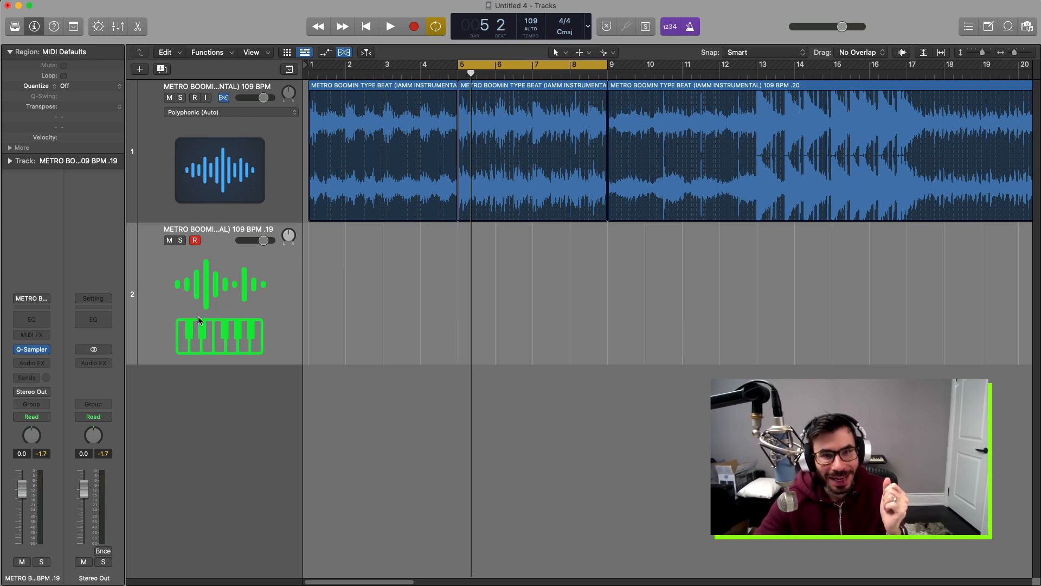
click(32, 349)
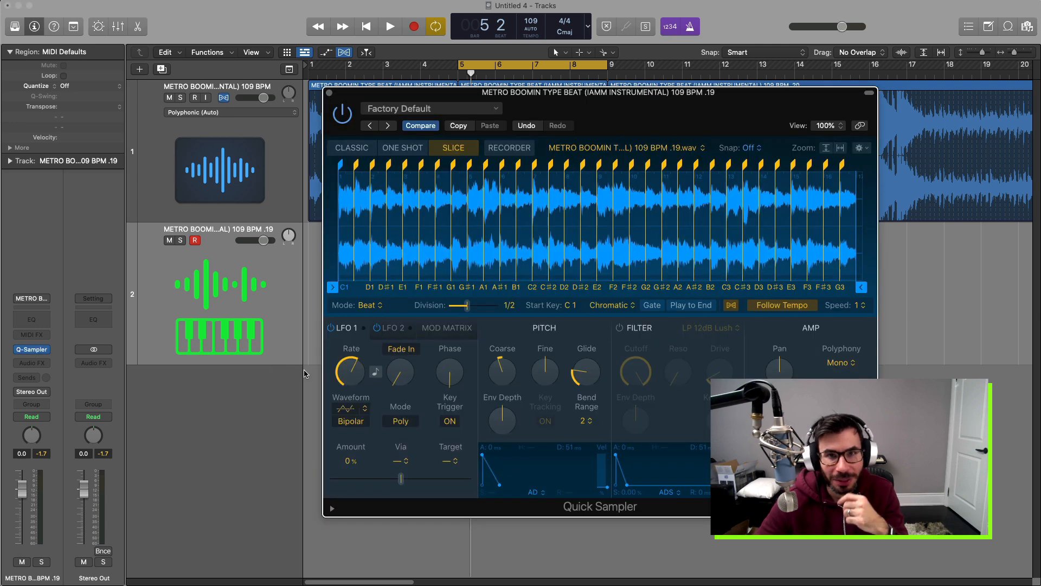
click(470, 219)
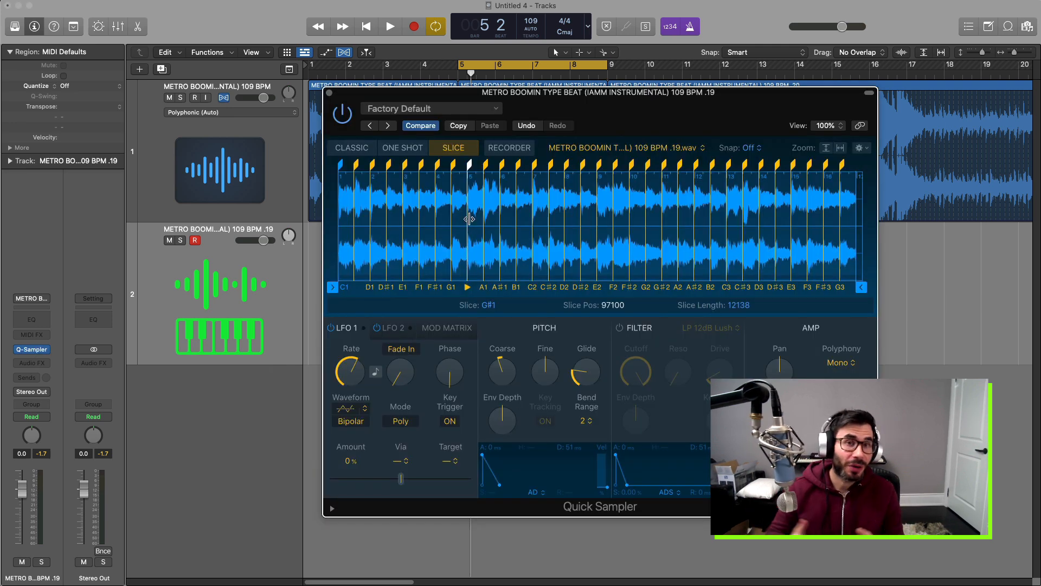